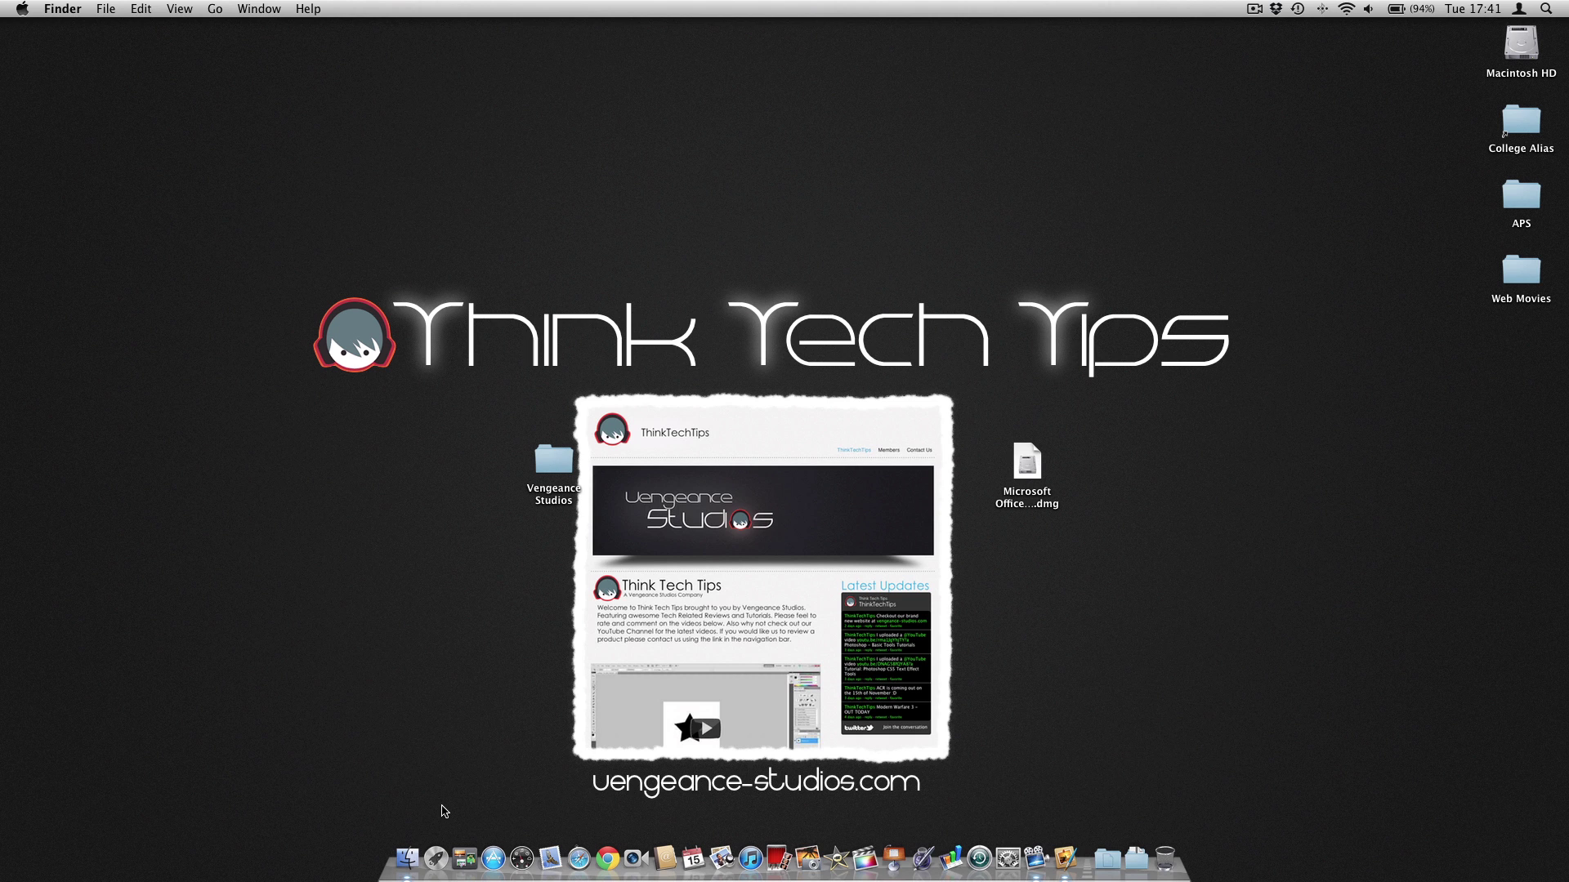
- Launch Pixelmator and create a blank 1280 × 800 px image at 72 ppi
{"action": "left_click", "coordinate": [436, 872]}
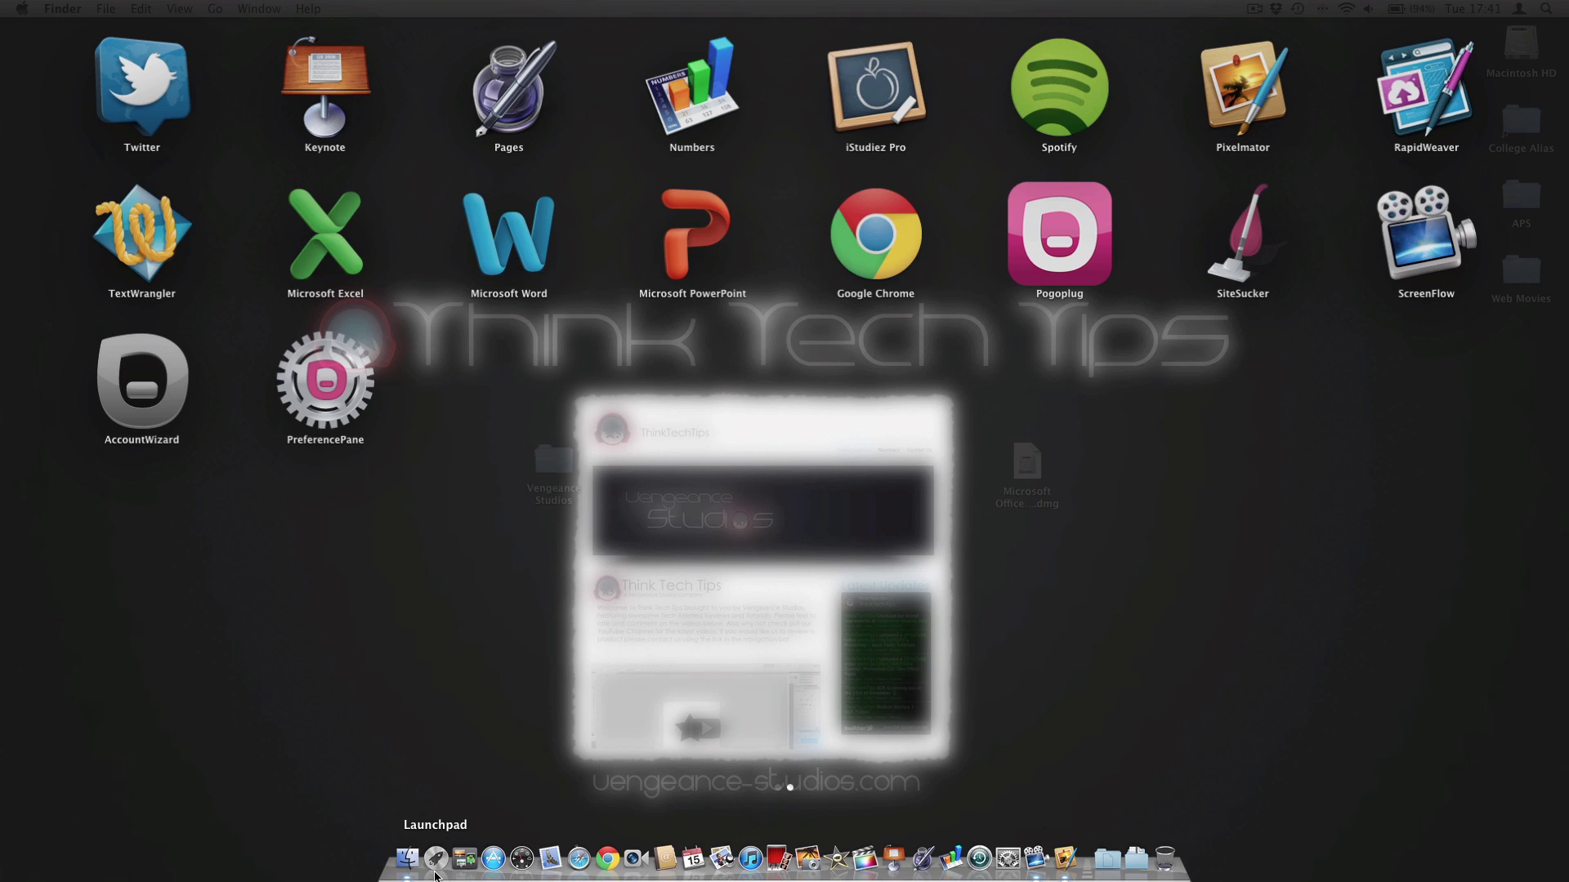
{"action": "left_click", "coordinate": [1235, 82]}
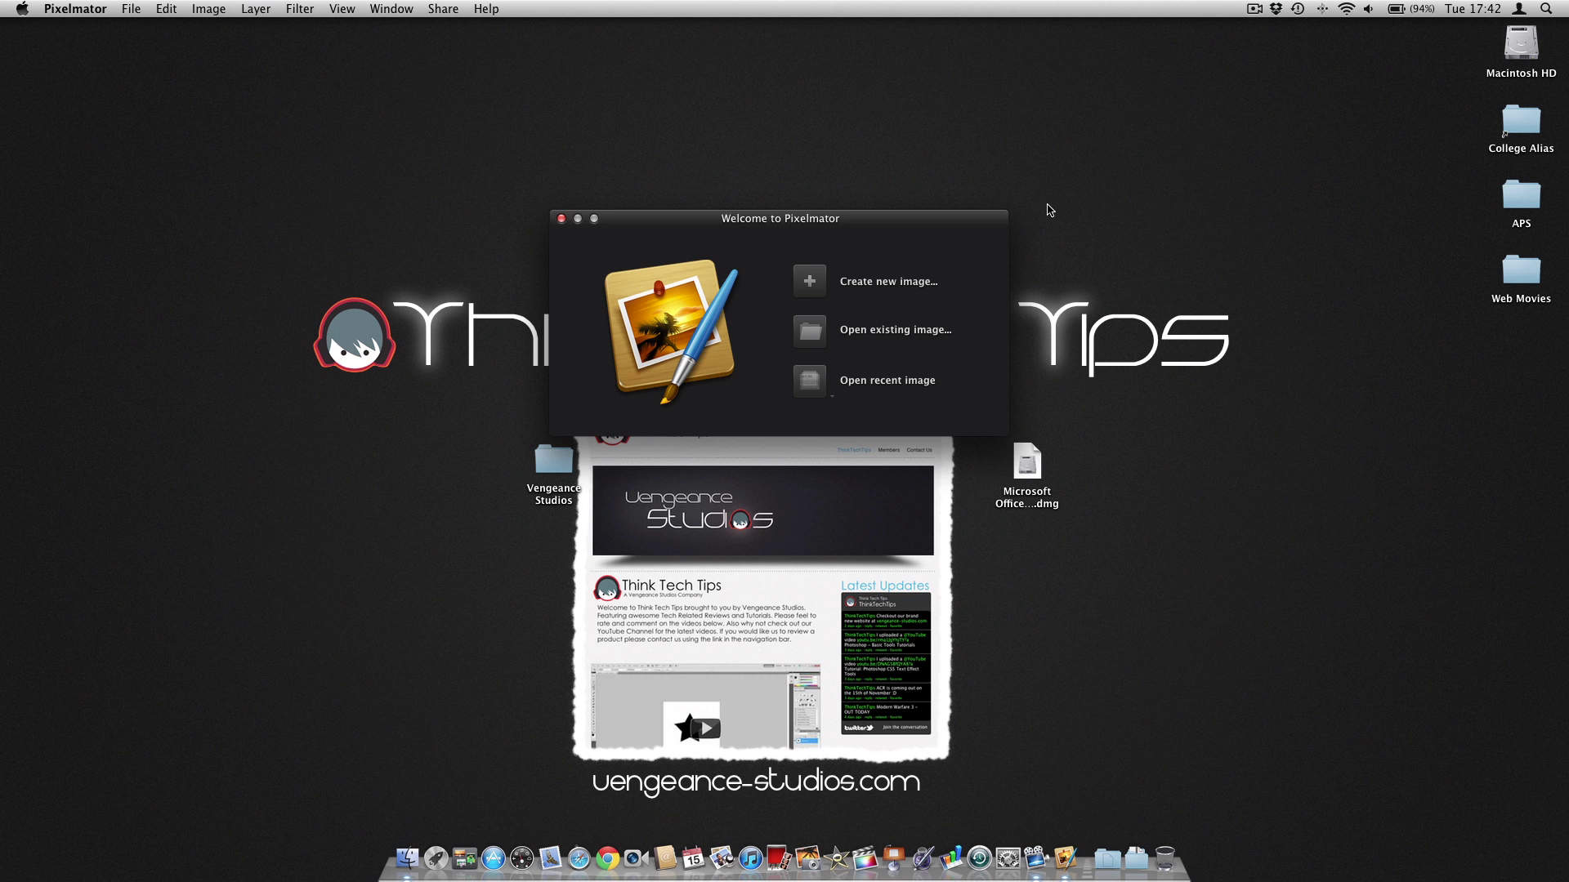
{"action": "left_click", "coordinate": [809, 281]}
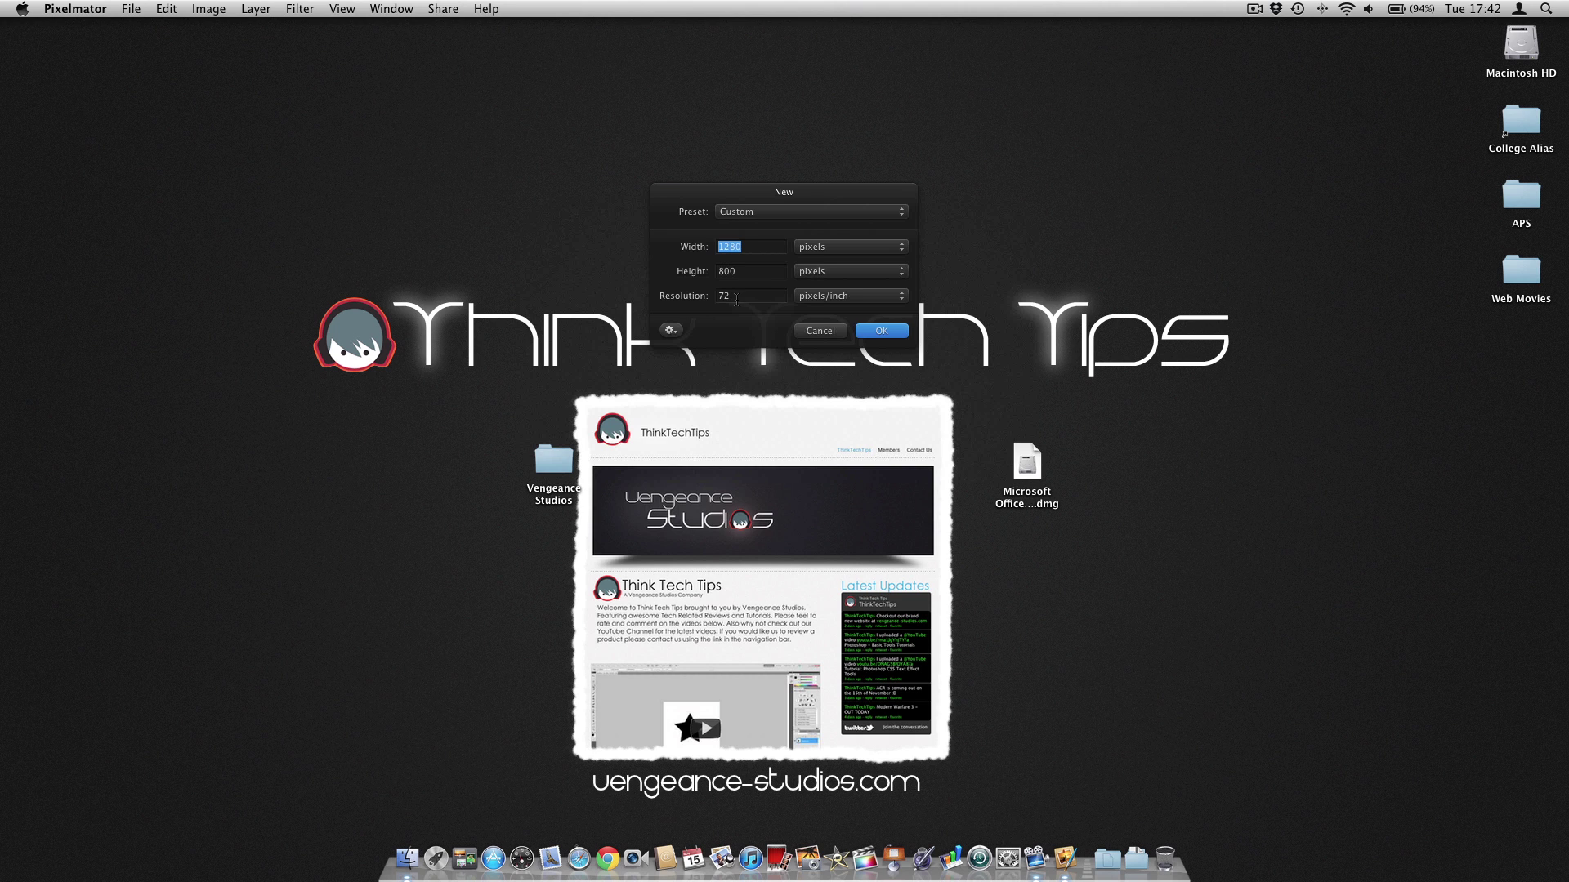
{"action": "left_click", "coordinate": [860, 330]}
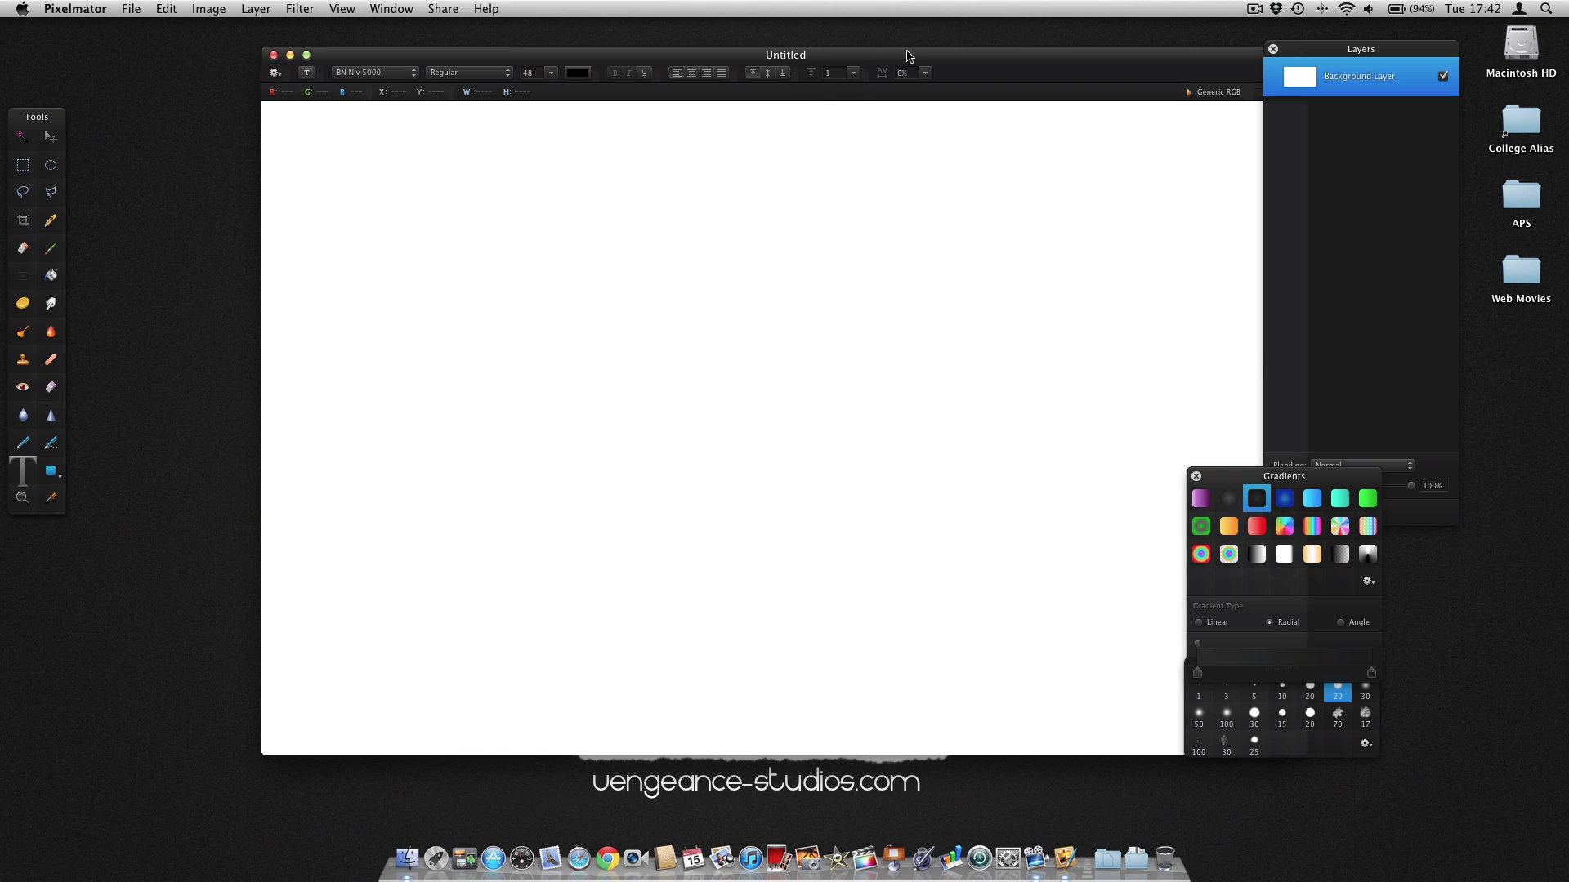
{"action": "left_click_drag", "start_coordinate": [908, 56], "coordinate": [762, 55]}
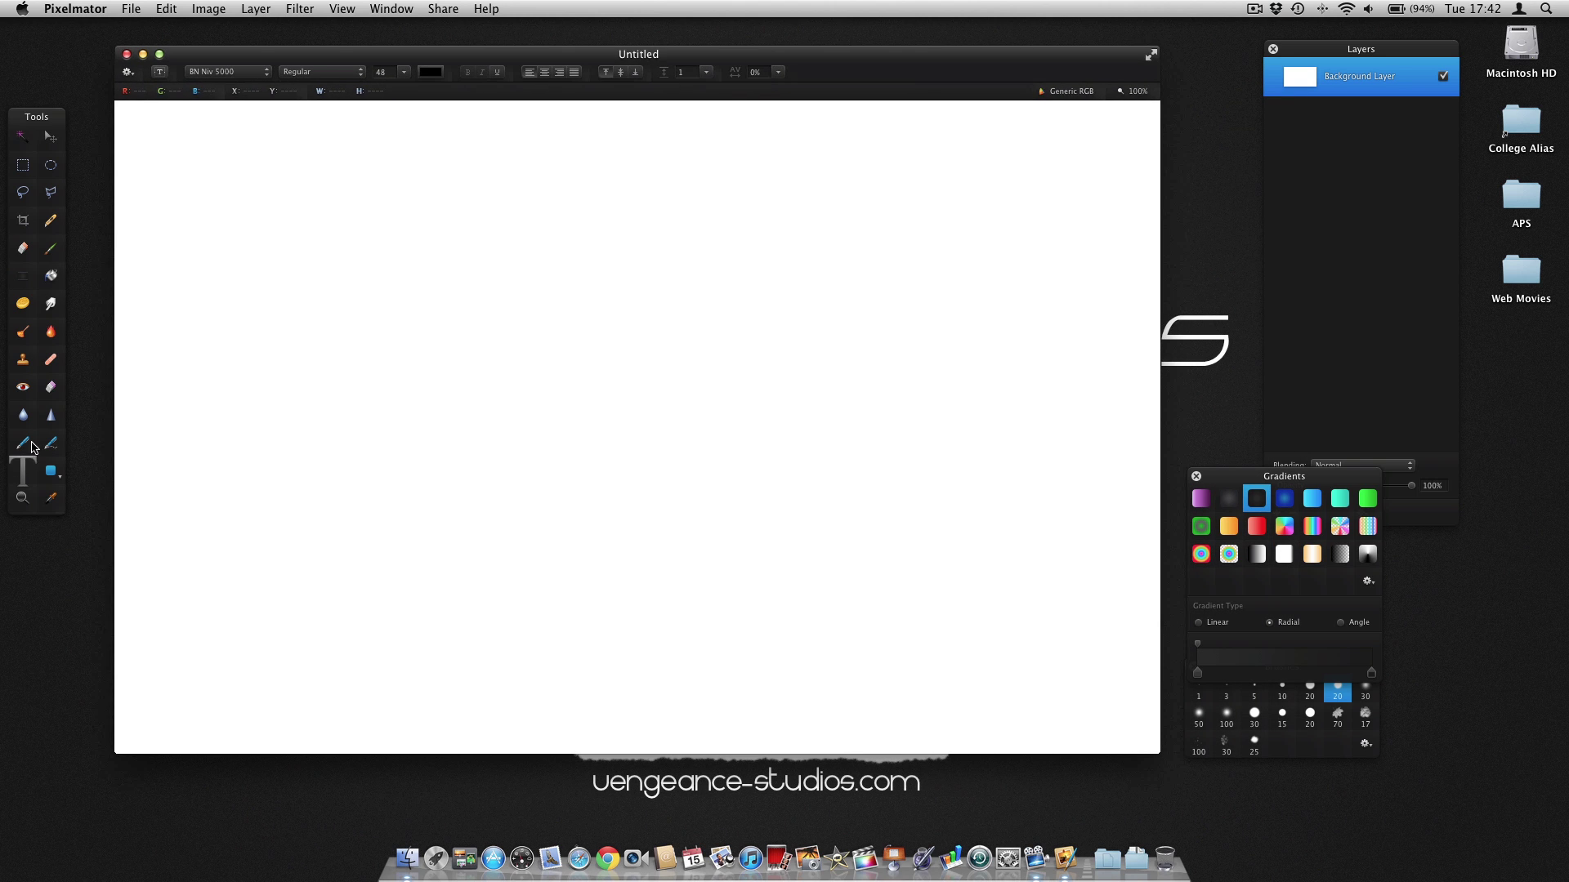
- Draw a 557 × 119 cyan rounded rectangle at the canvas top-left with a black outline
{"action": "left_click_drag", "start_coordinate": [55, 477], "coordinate": [124, 561]}
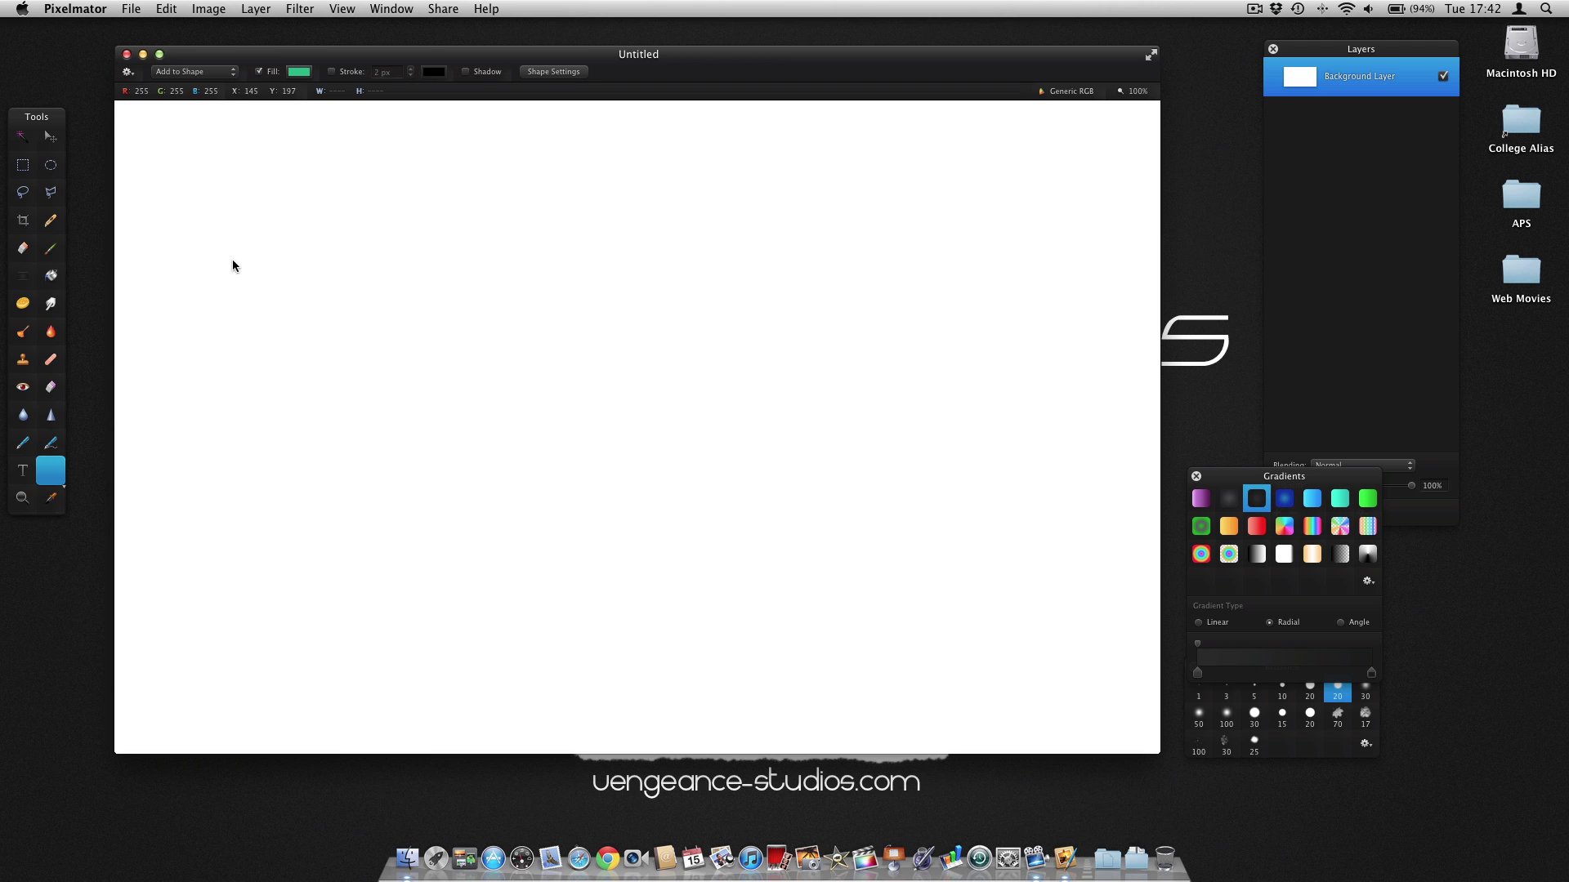
{"action": "left_click_drag", "start_coordinate": [233, 261], "coordinate": [689, 358]}
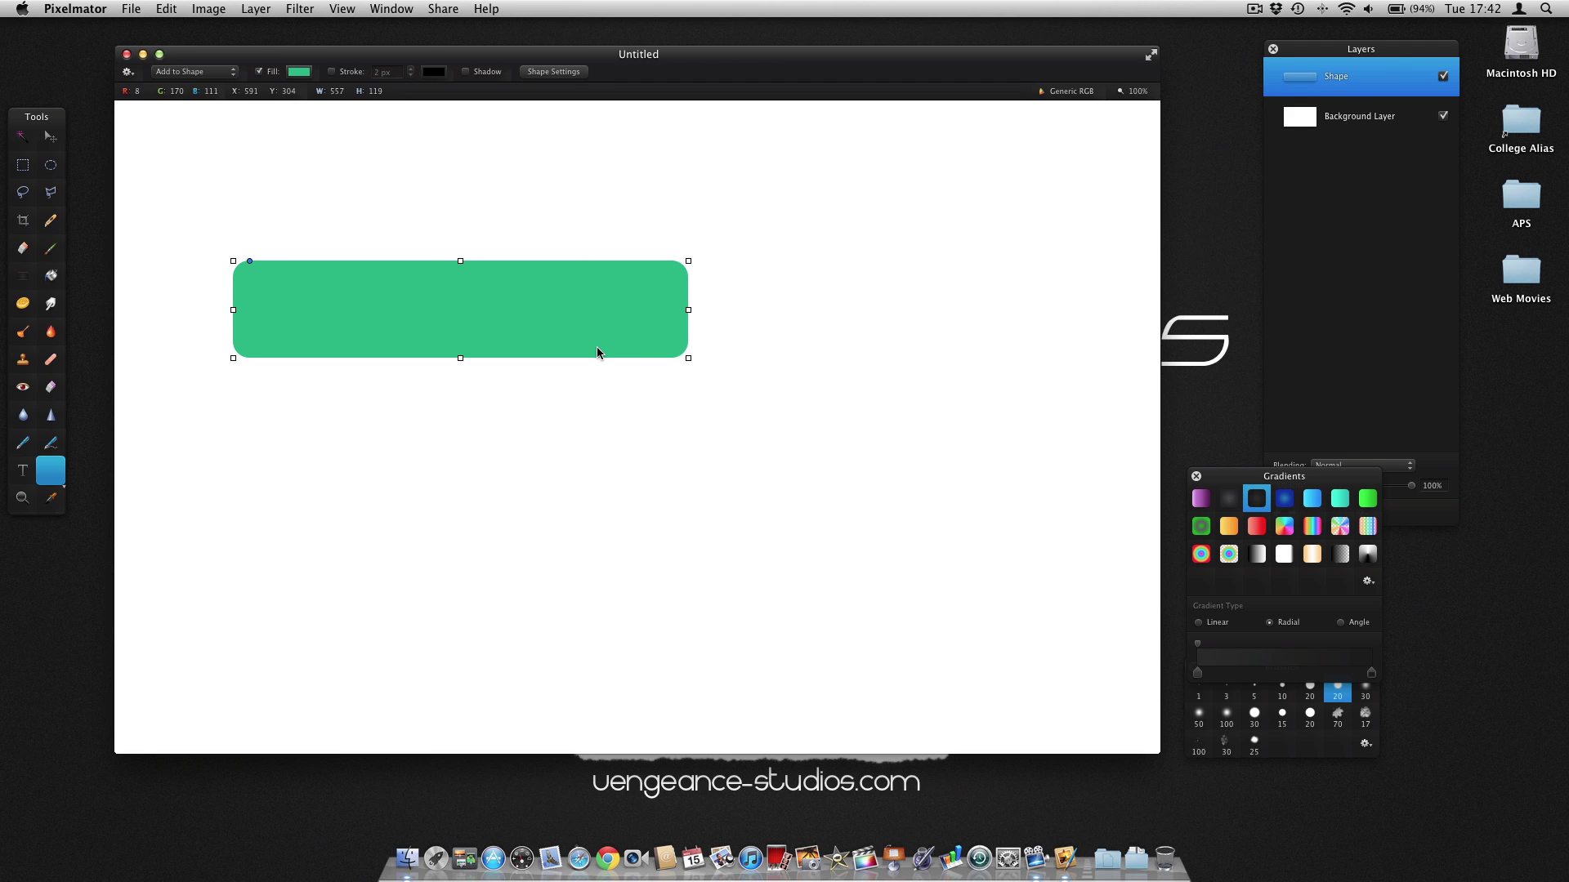
{"action": "left_click", "coordinate": [332, 71]}
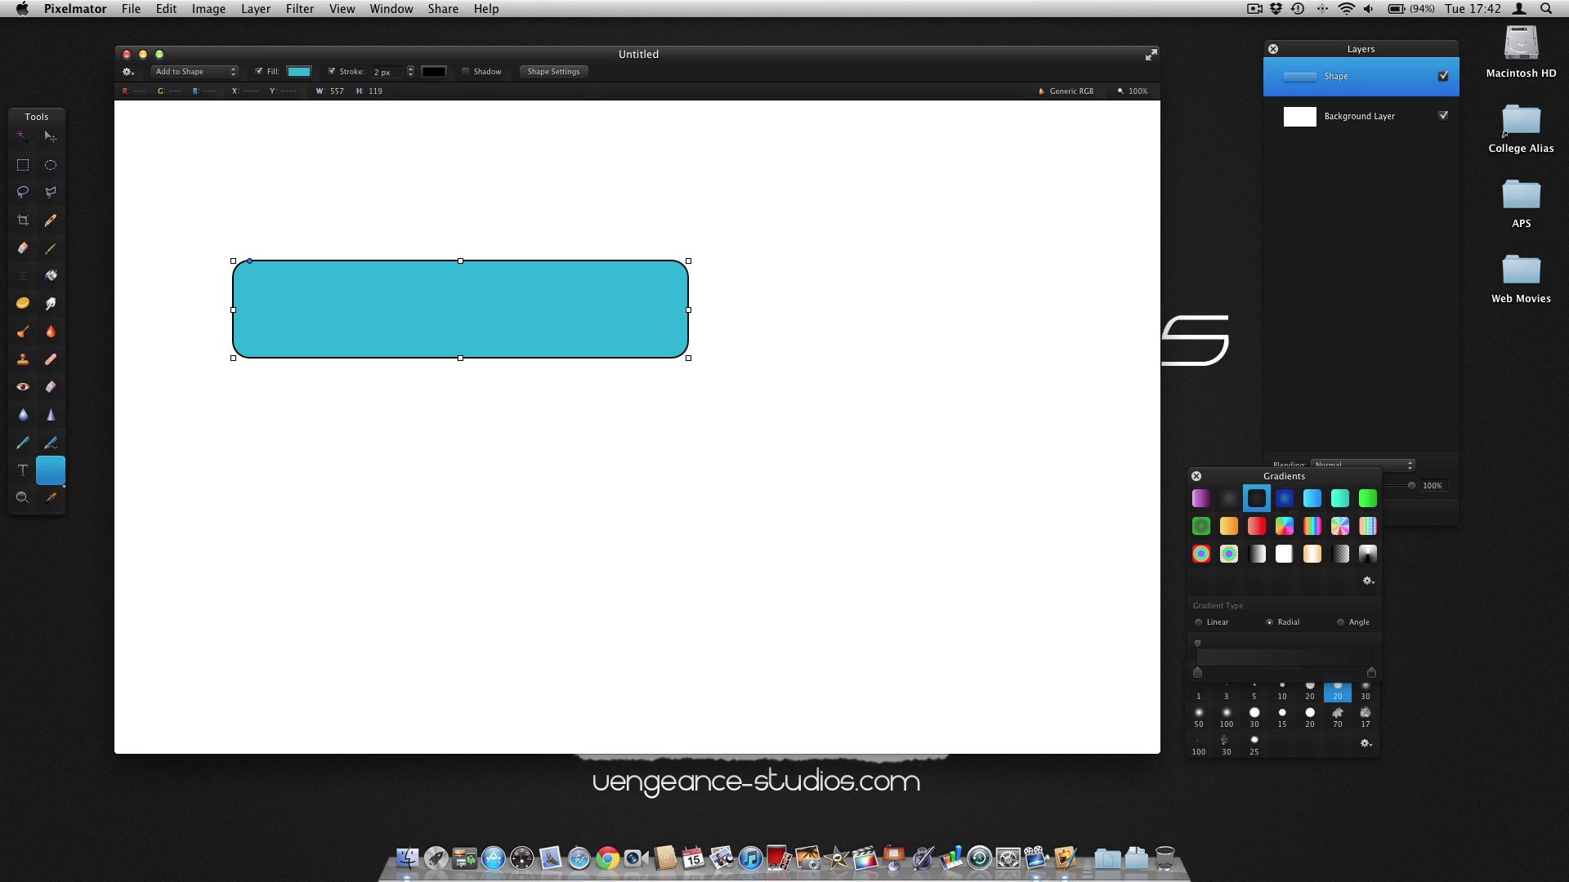
- Nudge the rectangle right and down, then convert its Shape layer into pixels
{"action": "left_click_drag", "start_coordinate": [629, 324], "coordinate": [687, 350]}
{"action": "left_click", "coordinate": [51, 139]}
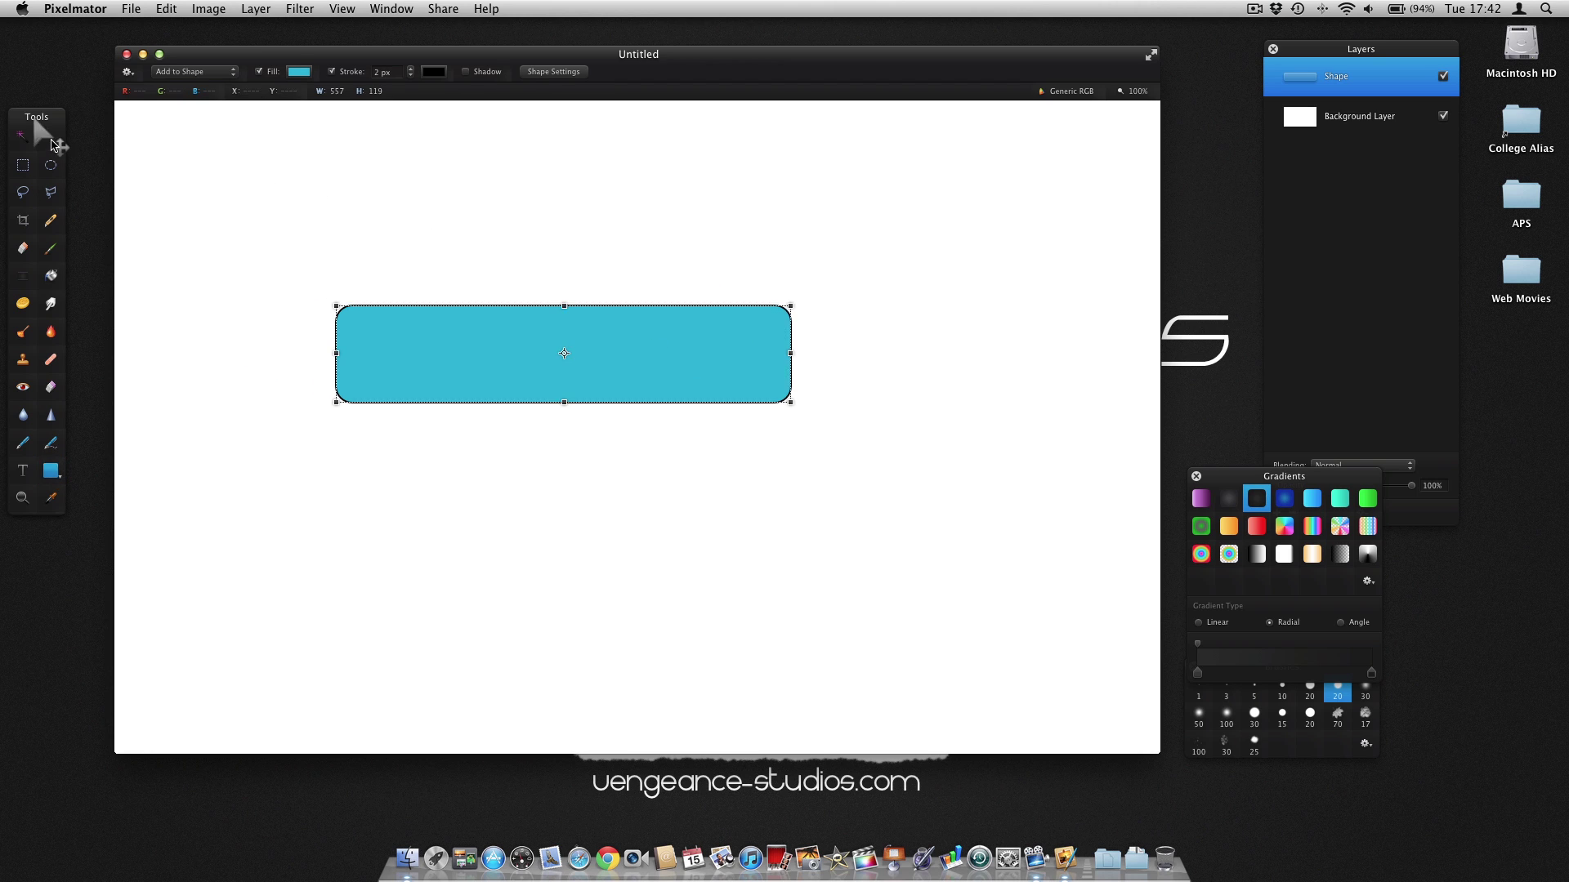
{"action": "key", "text": "super+t"}
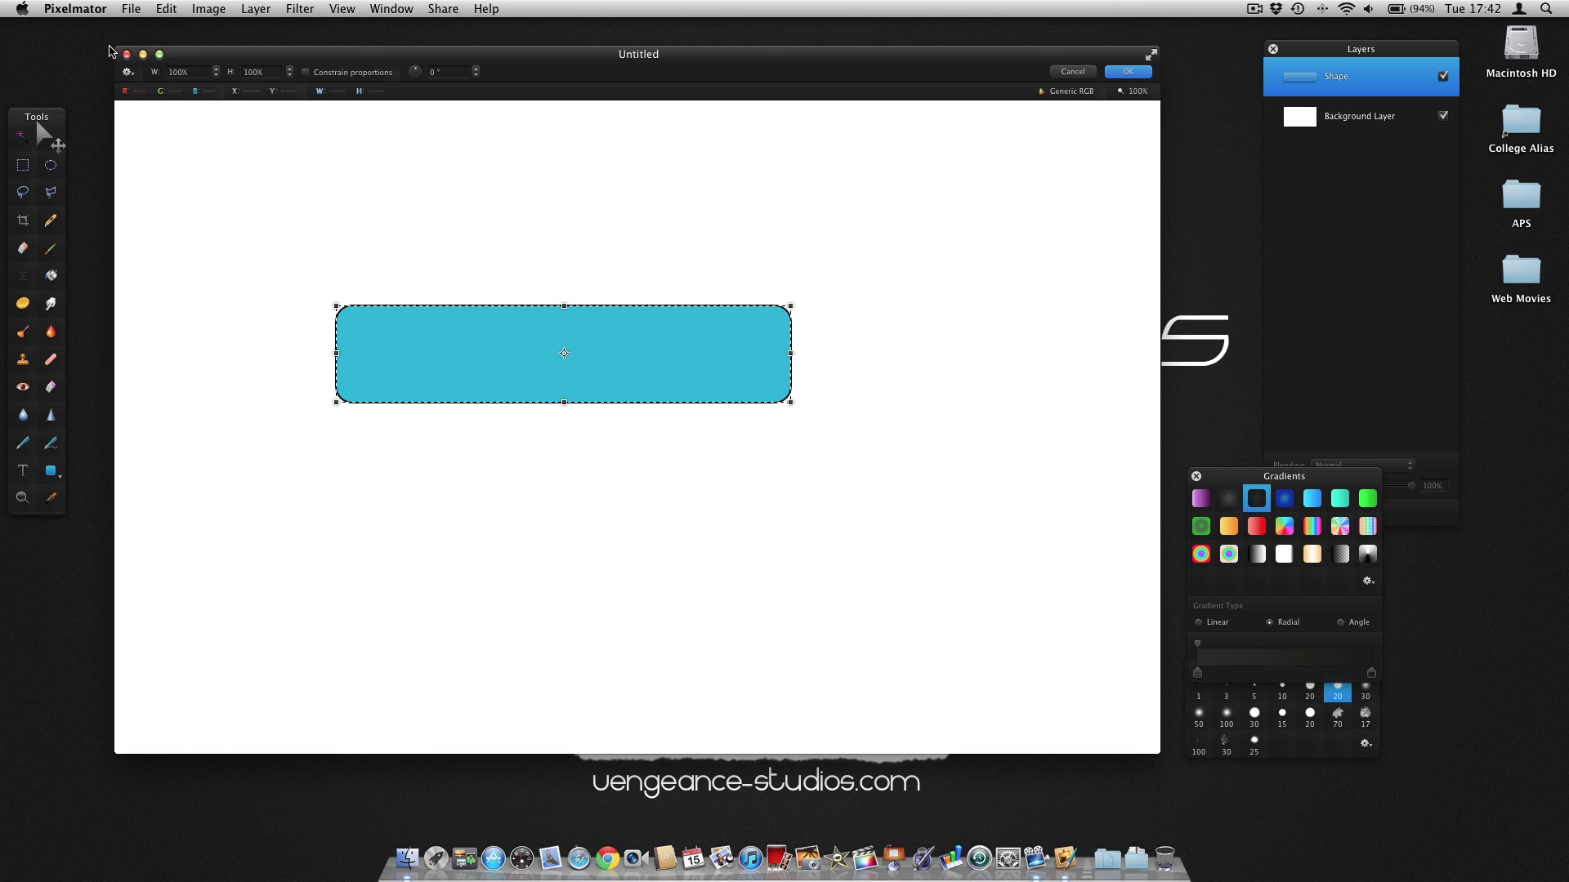
{"action": "left_click", "coordinate": [128, 73]}
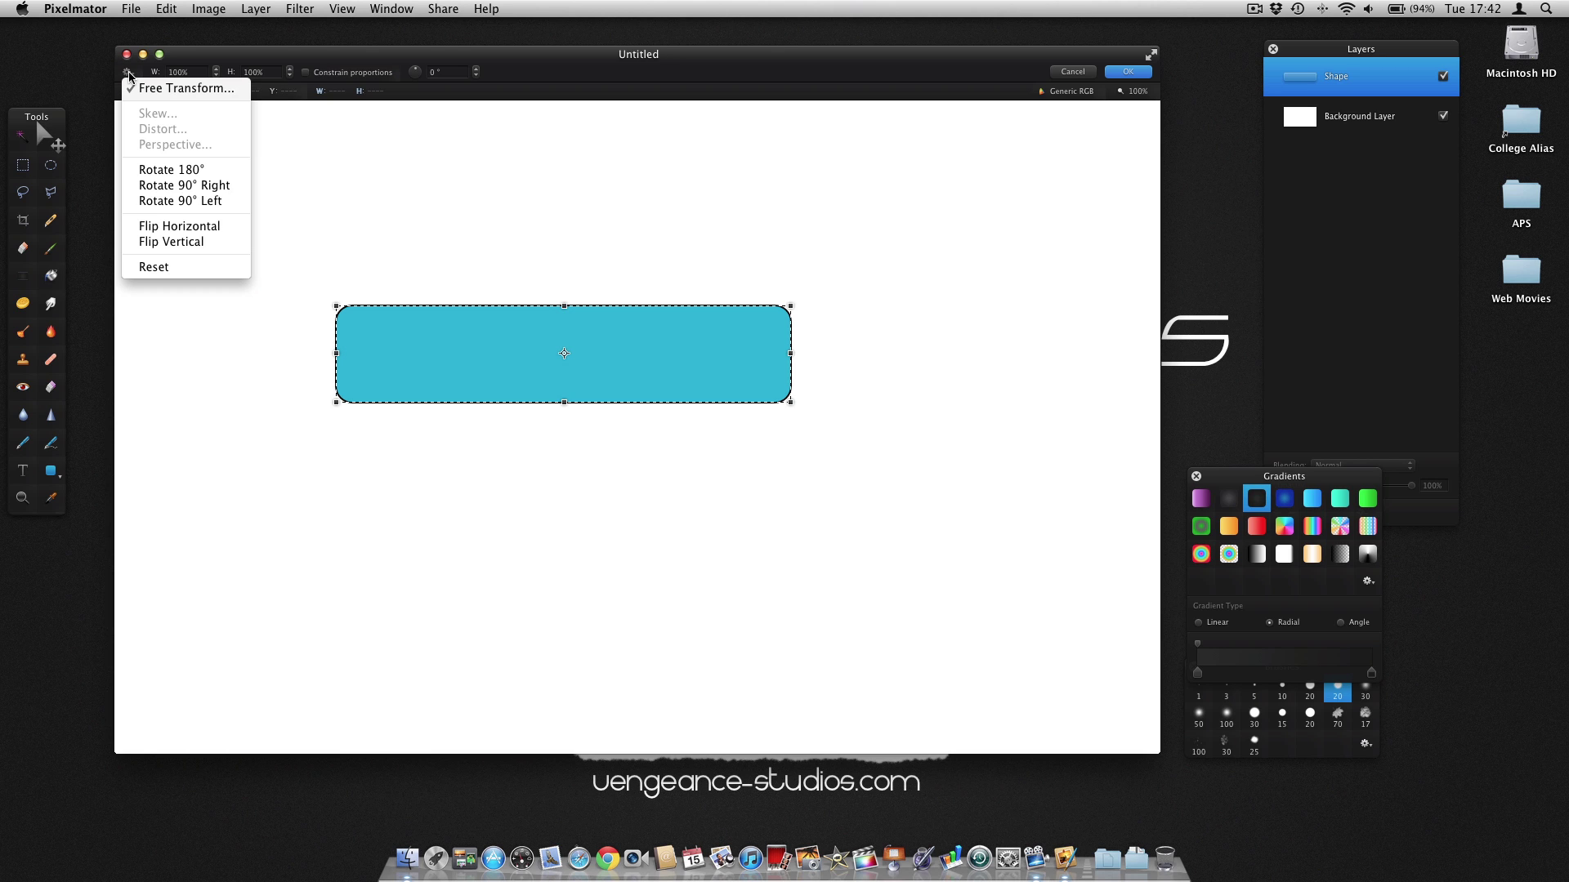
{"action": "left_click", "coordinate": [128, 74]}
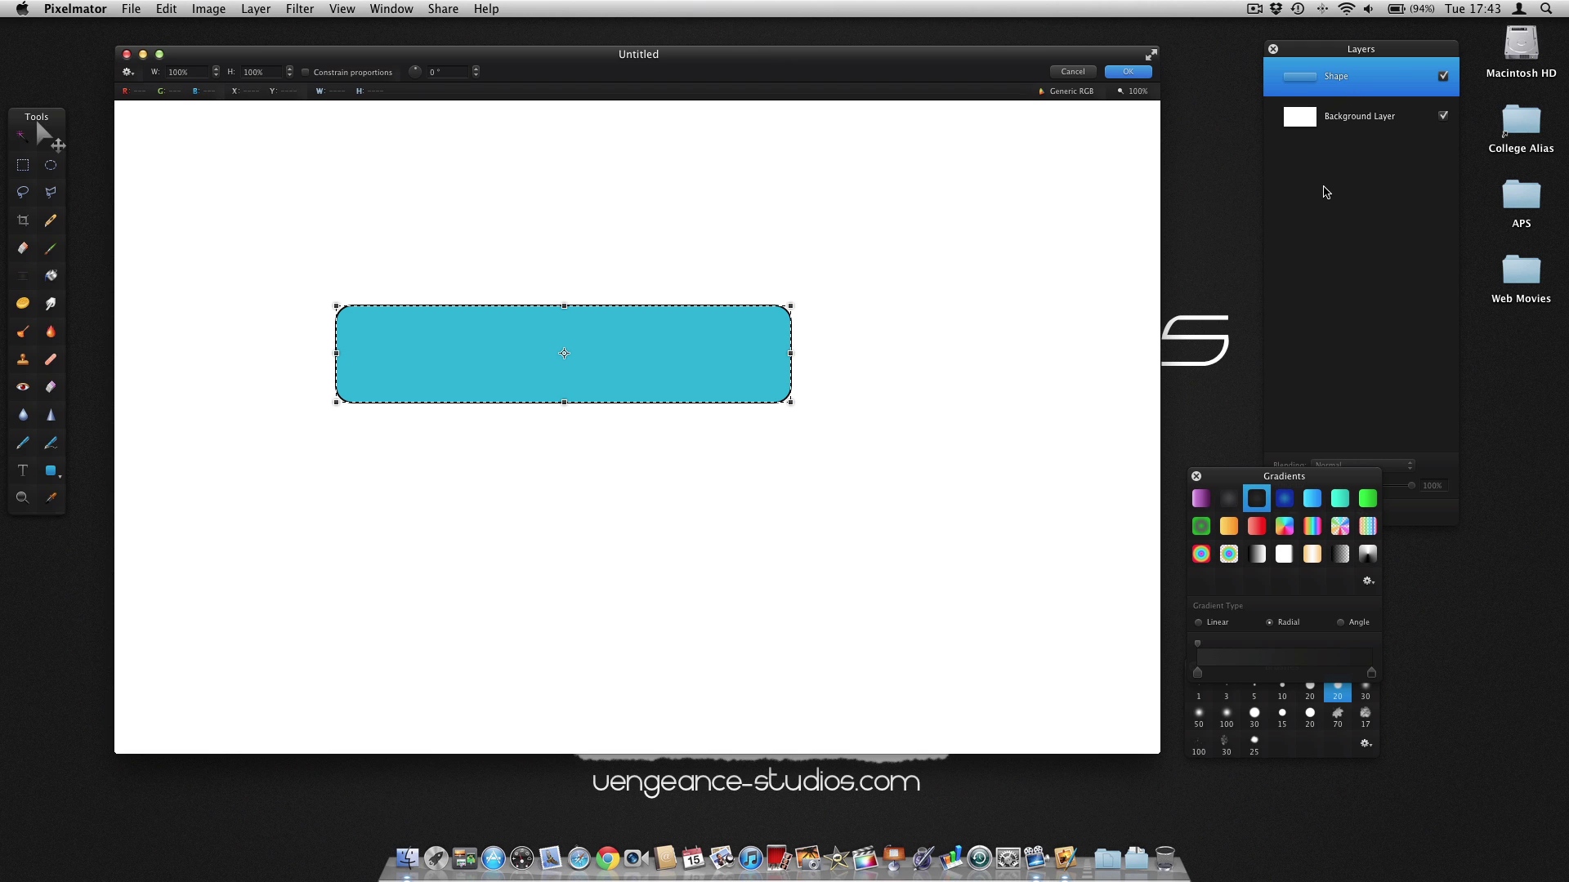
{"action": "key", "text": "Return"}
{"action": "right_click", "coordinate": [1344, 87]}
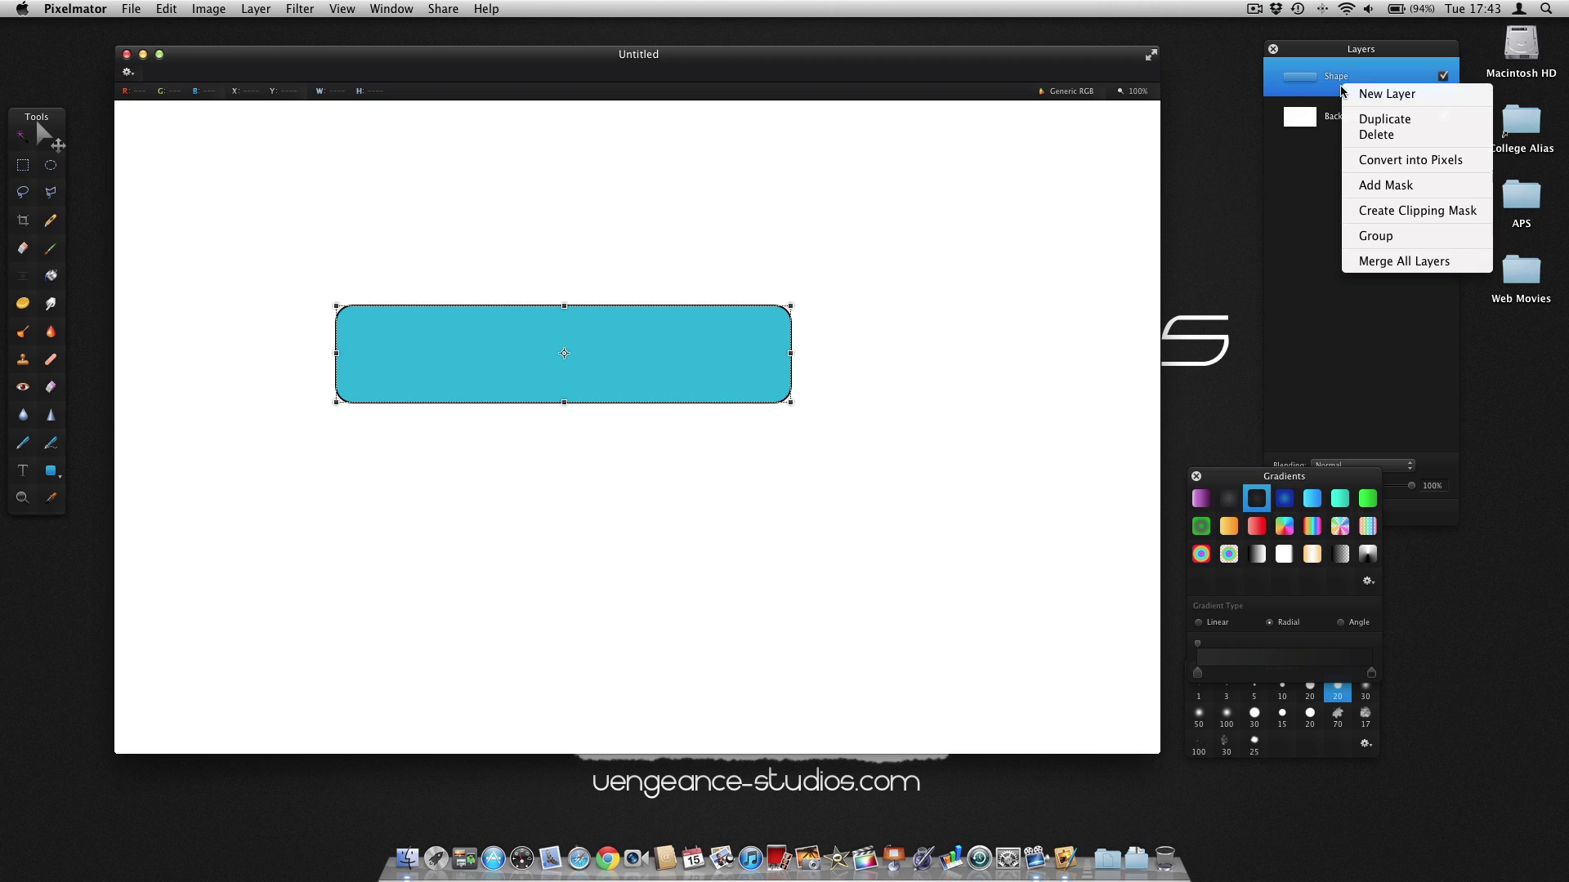
{"action": "left_click", "coordinate": [1382, 160]}
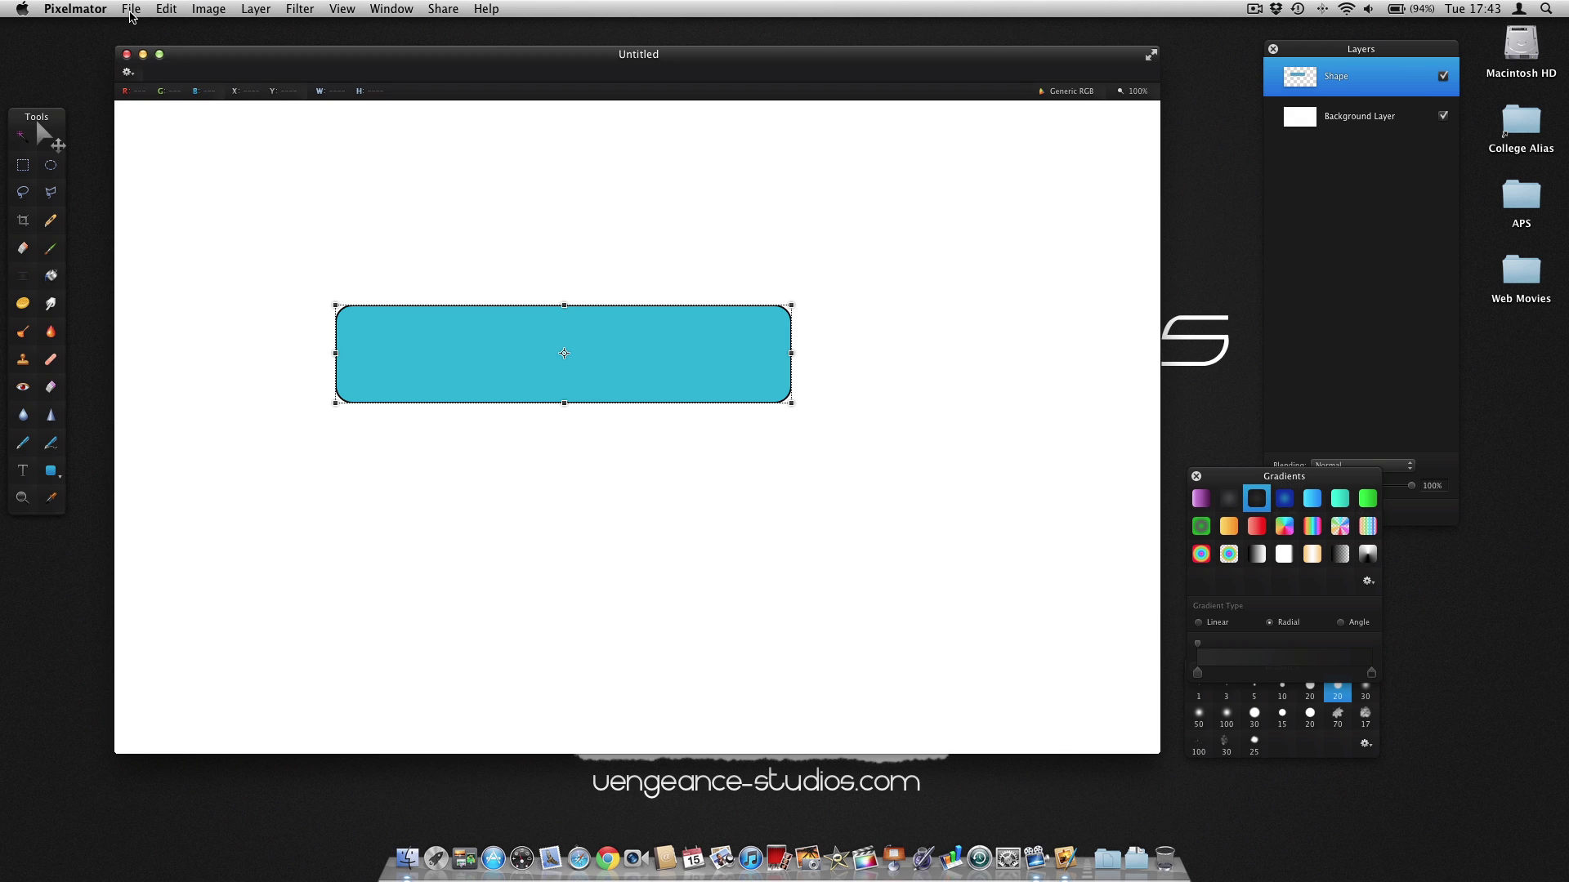
- Distort the rectangle by pulling its right corners inward, then undo both corner pulls
{"action": "key", "text": "super+t"}
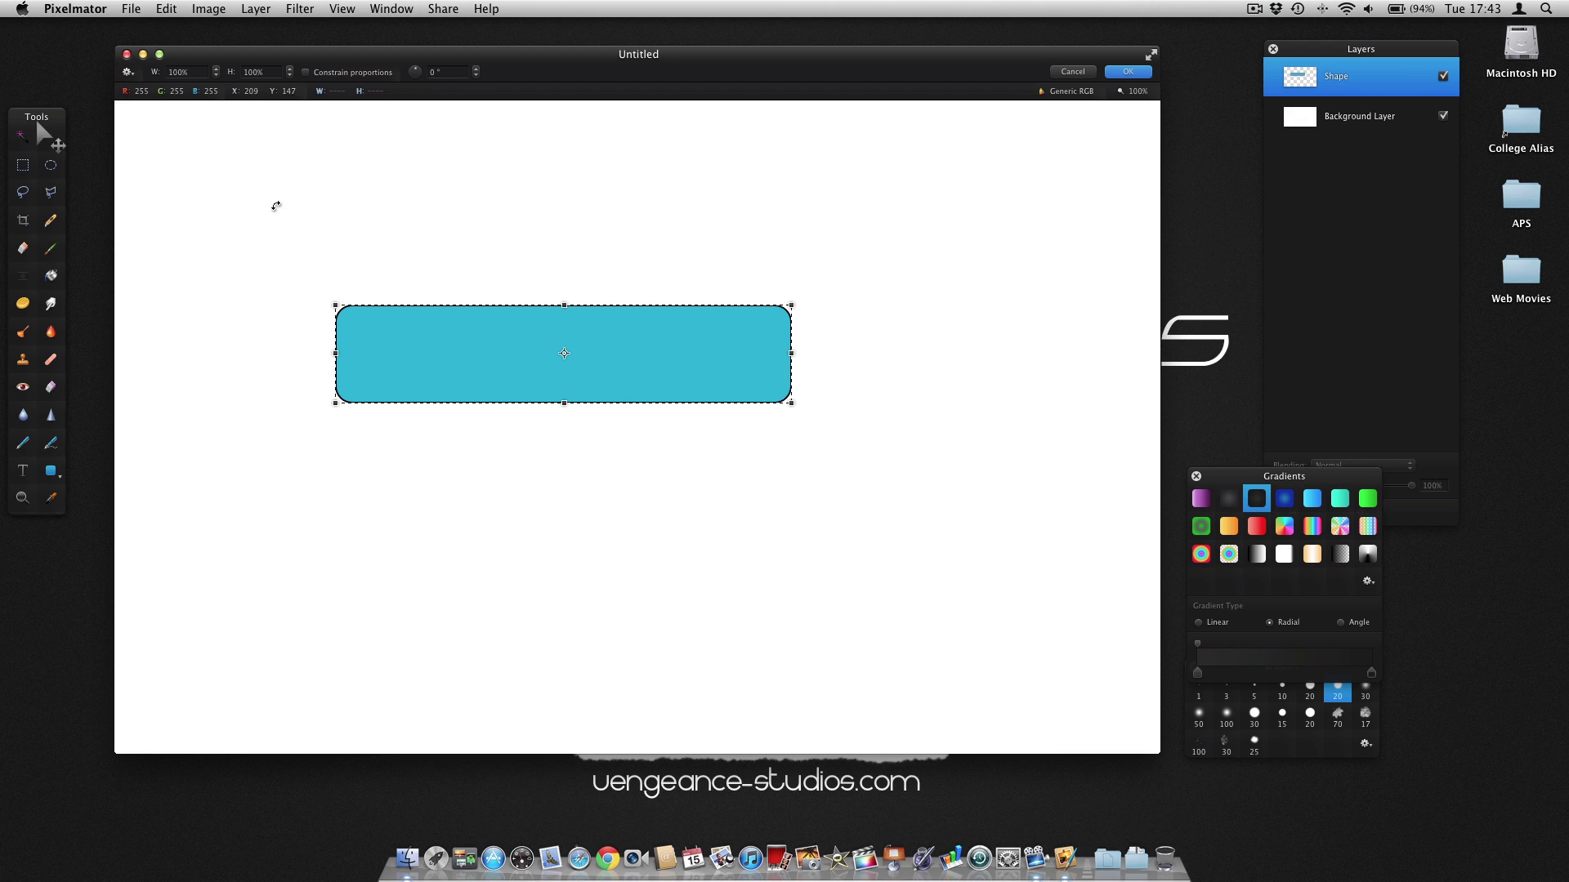
{"action": "left_click", "coordinate": [129, 74]}
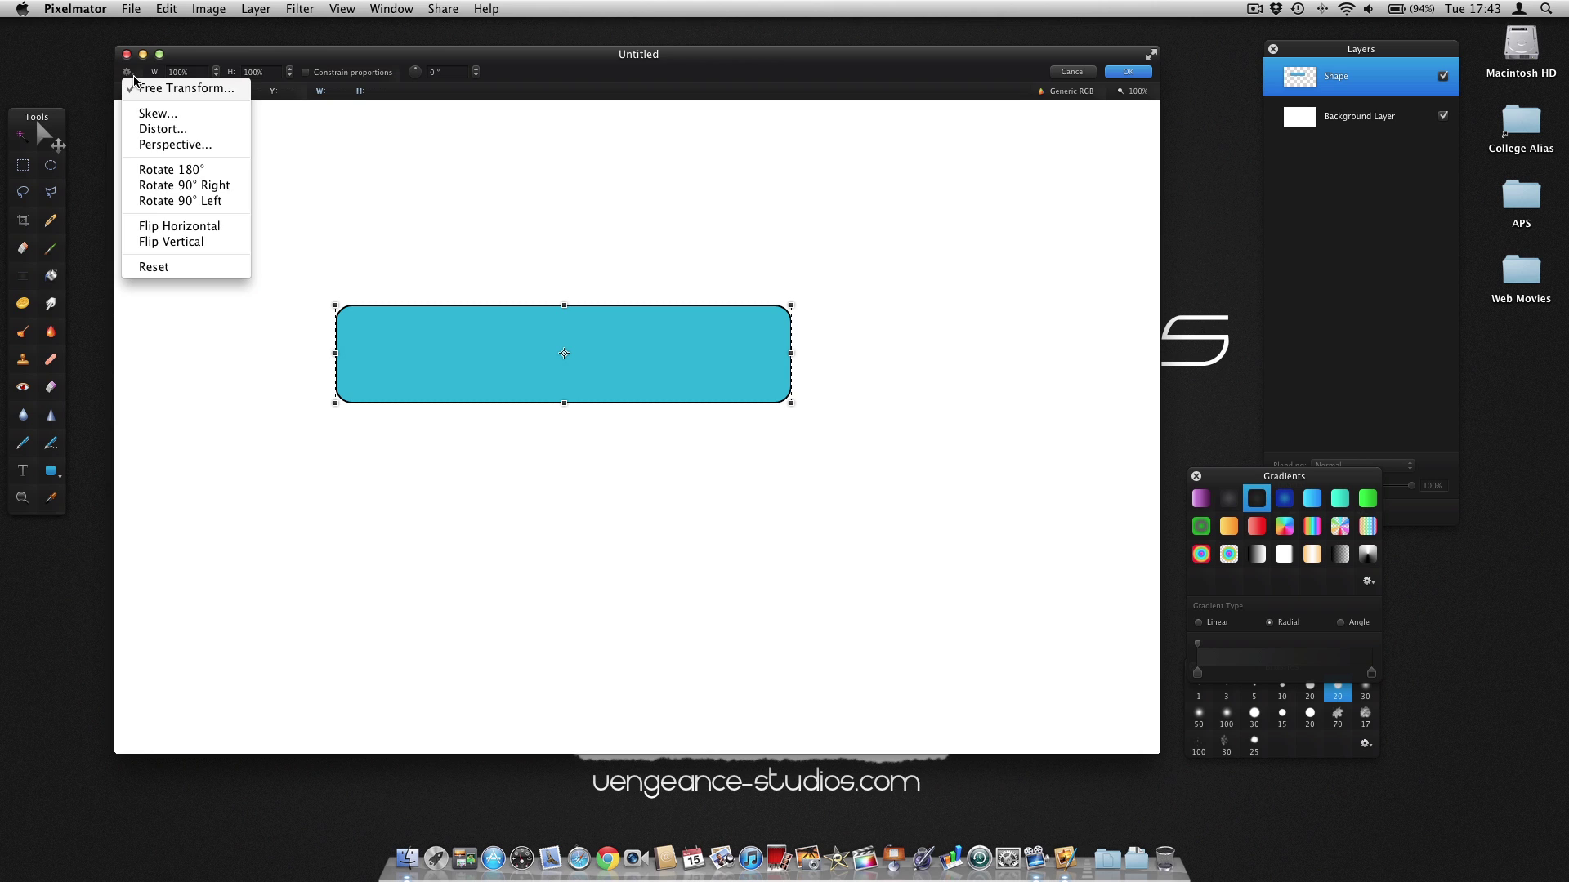
{"action": "left_click", "coordinate": [152, 131]}
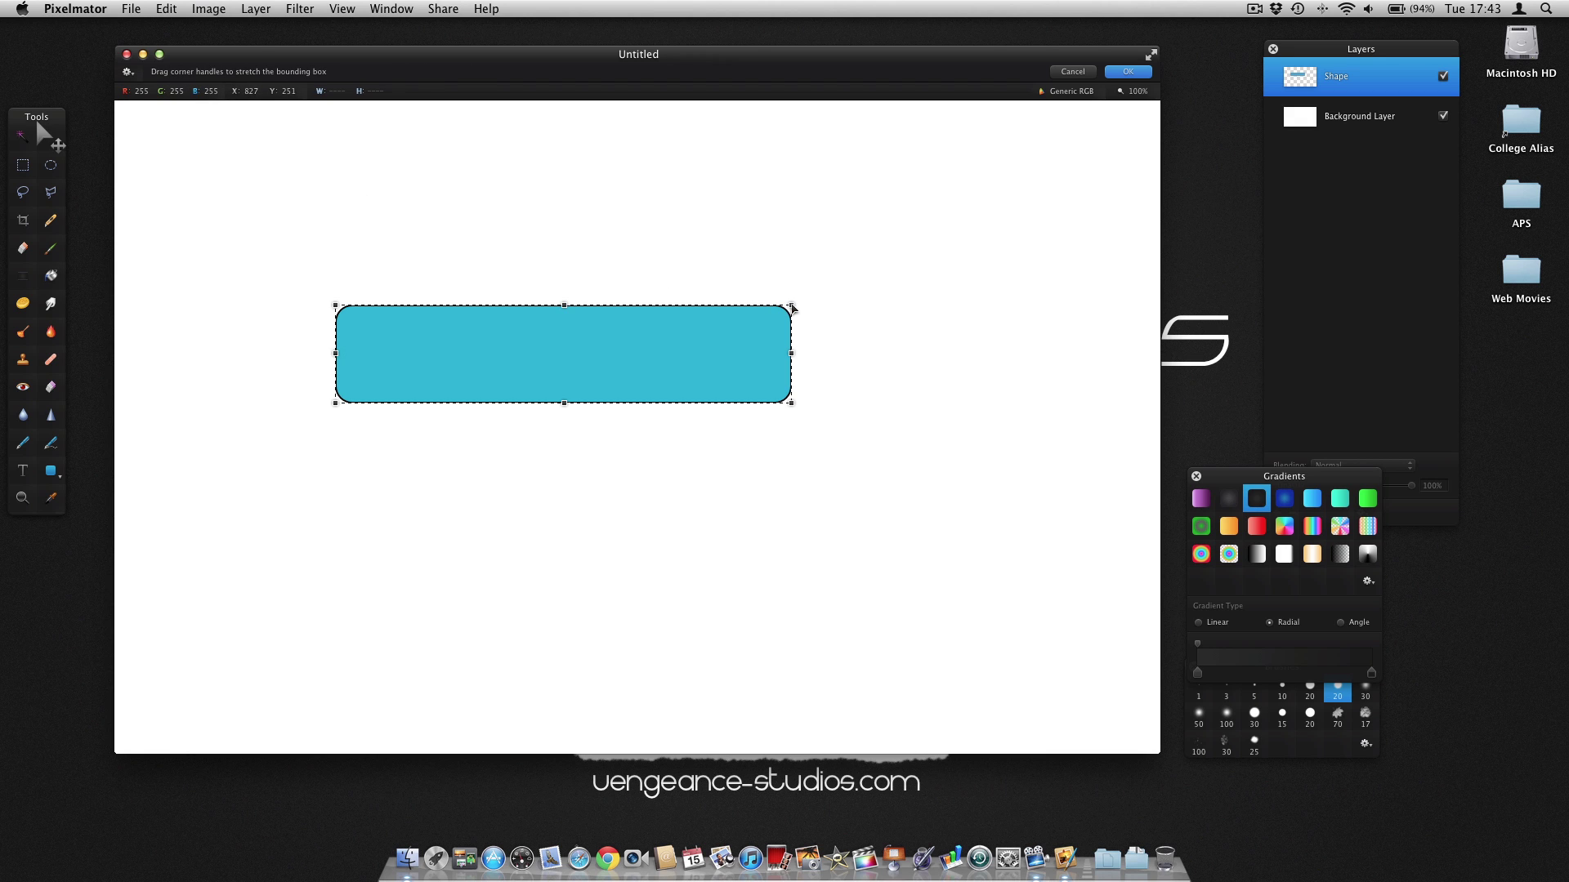
{"action": "left_click_drag", "start_coordinate": [792, 308], "coordinate": [675, 325]}
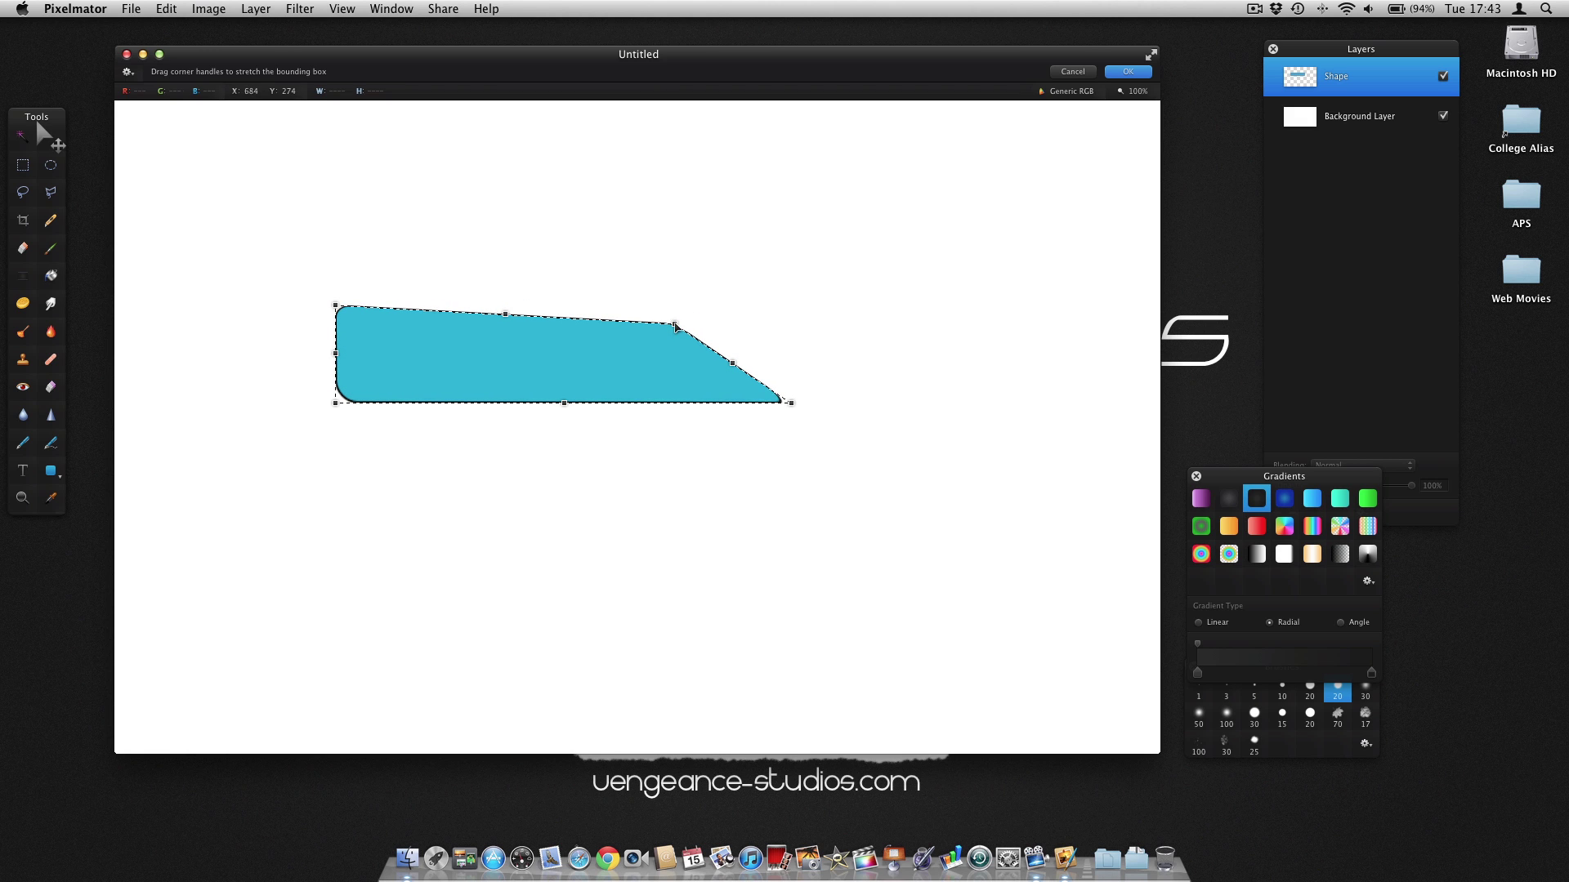
{"action": "left_click_drag", "start_coordinate": [792, 403], "coordinate": [675, 376]}
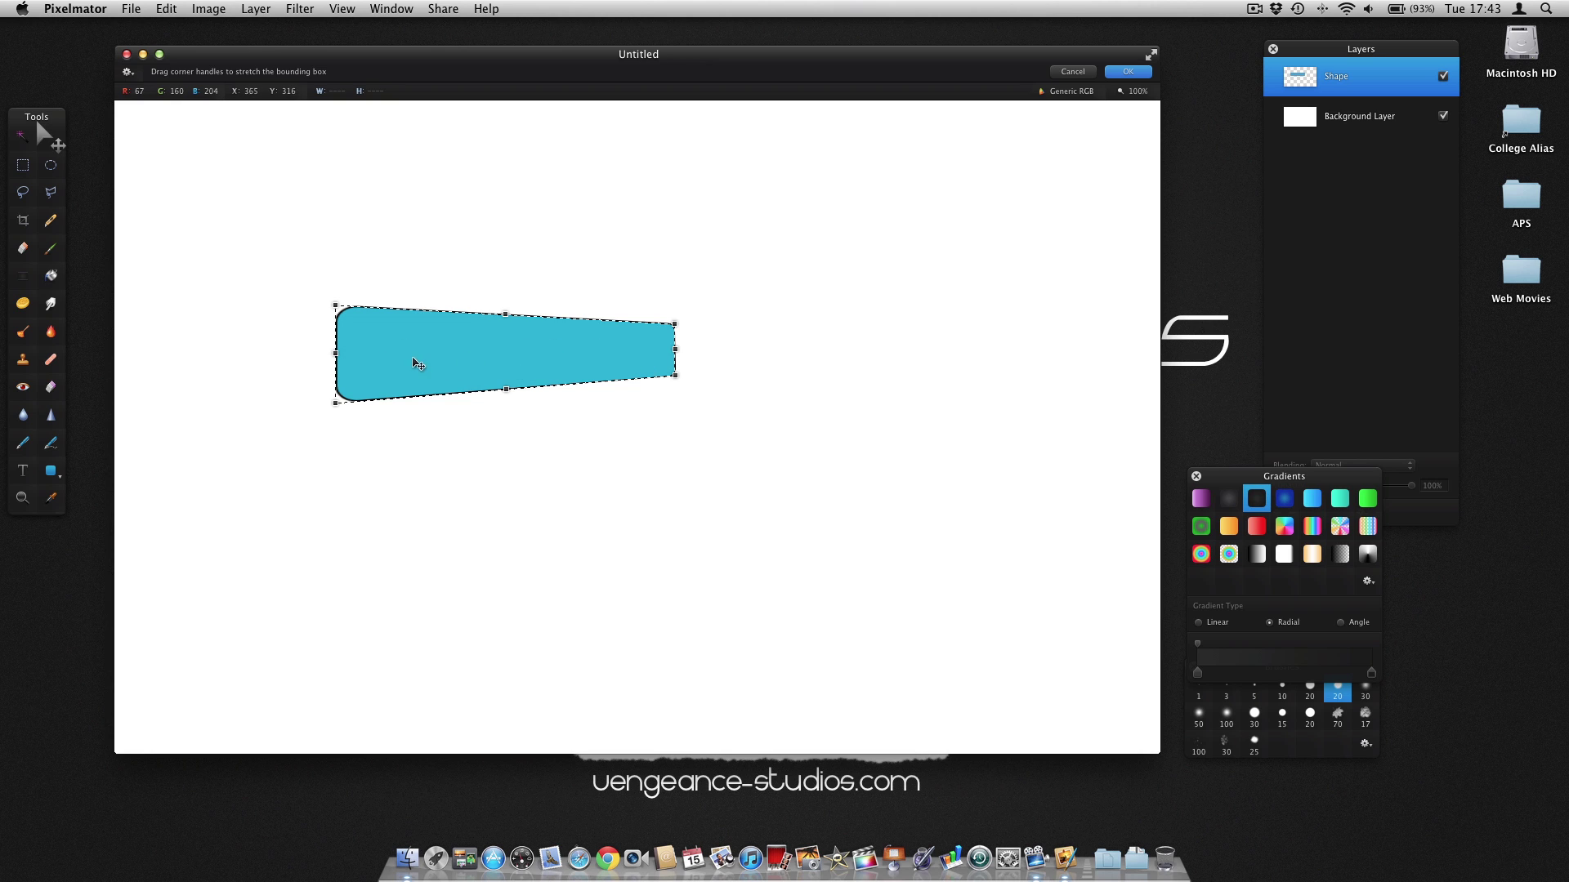
{"action": "key", "text": "ctrl+z"}
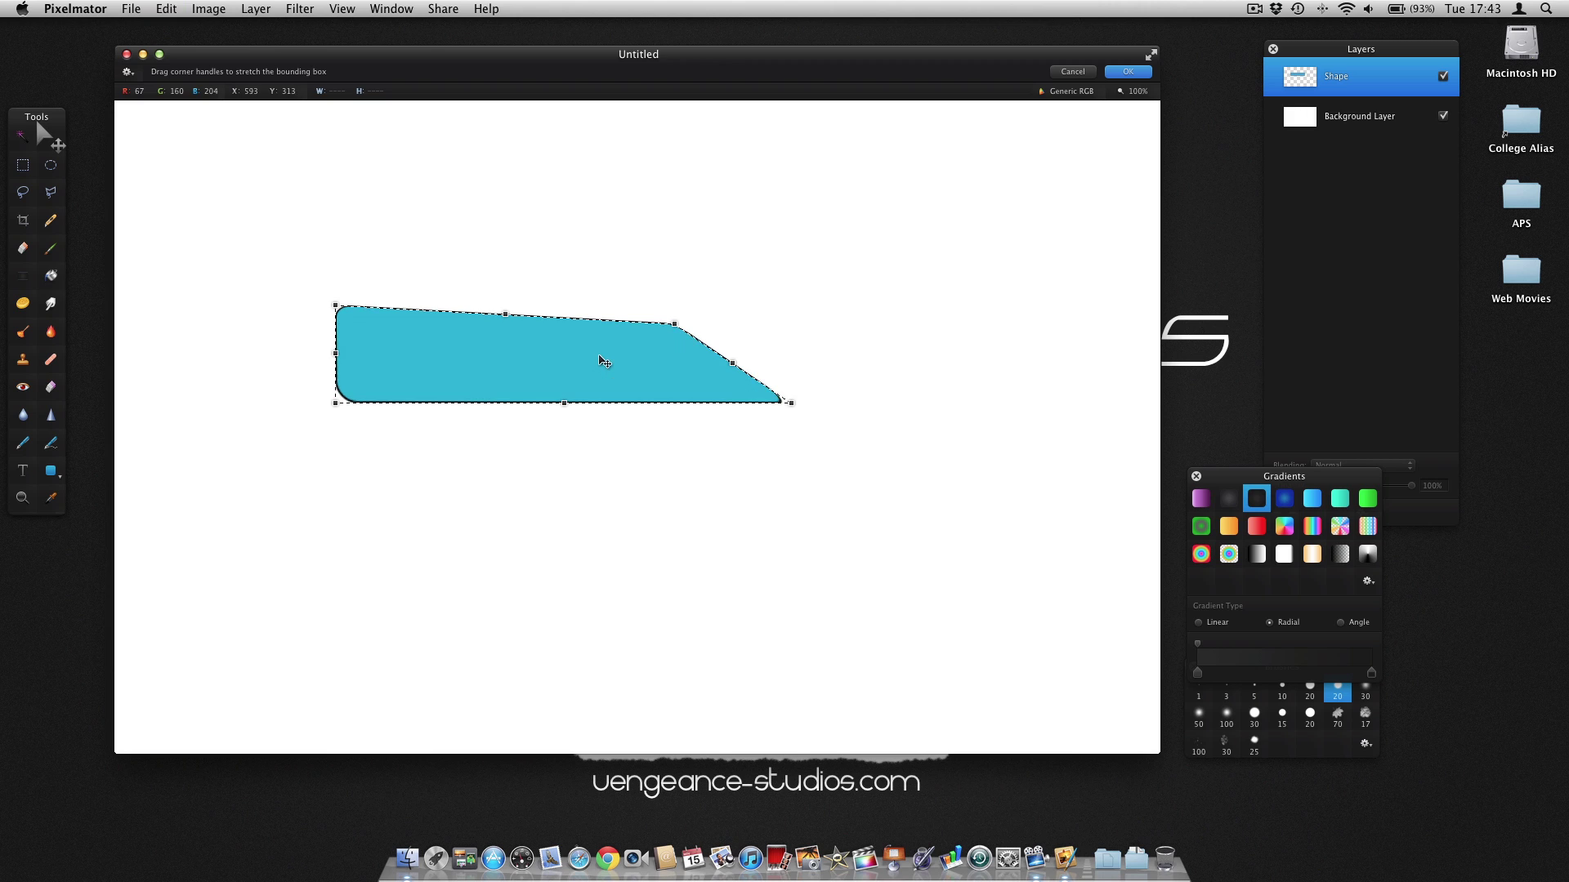
{"action": "key", "text": "ctrl+z"}
- Skew the board's right corners inward so it tapers rightward, apply it, and move it up-left
{"action": "left_click", "coordinate": [129, 72]}
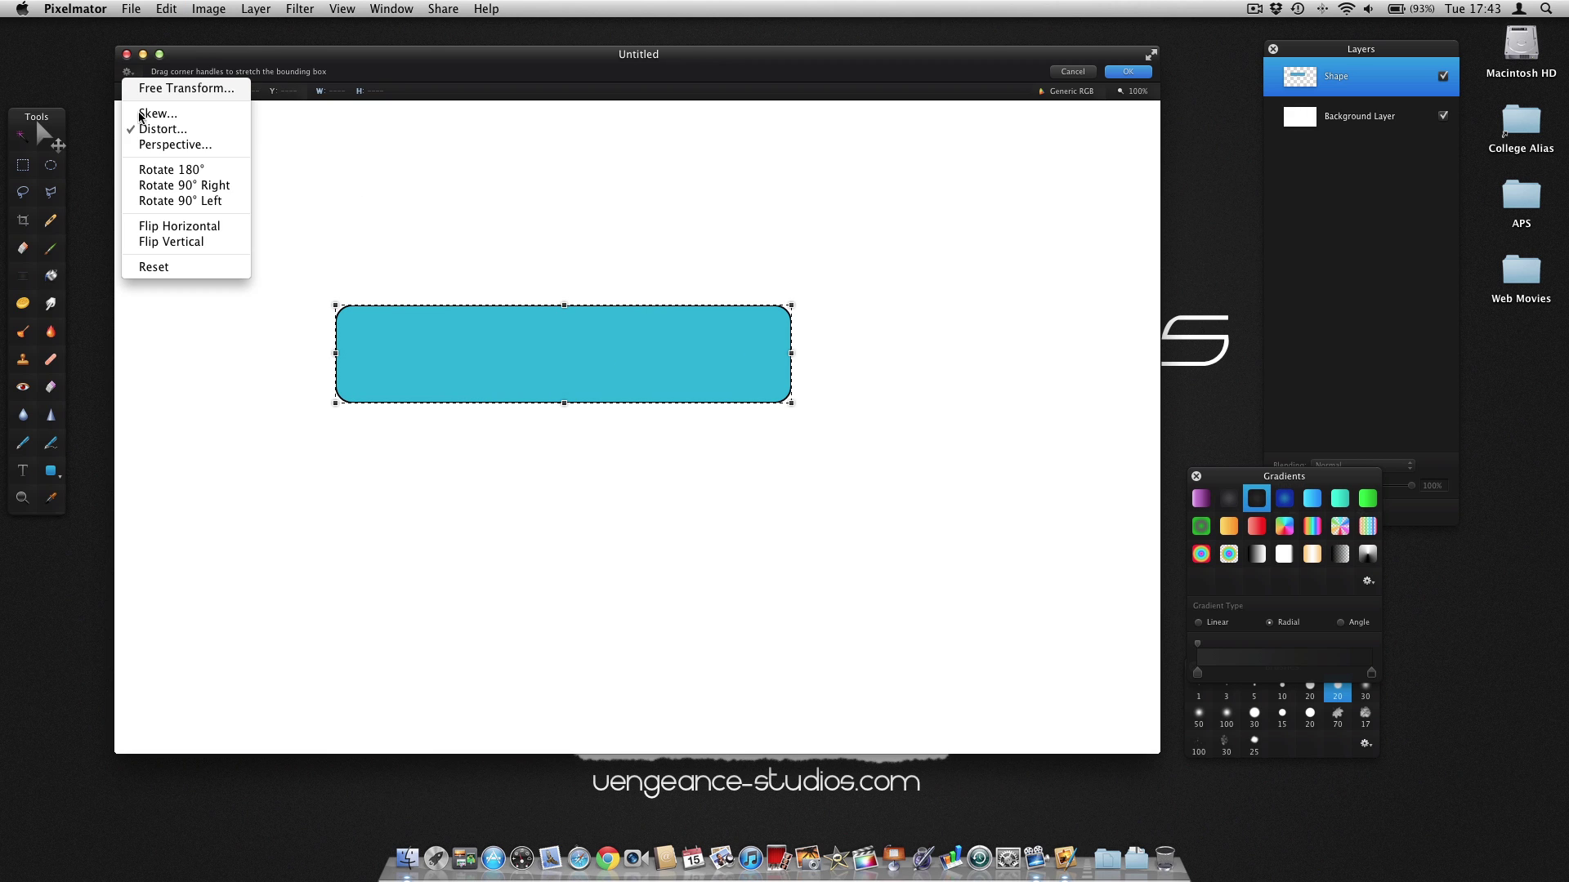
{"action": "left_click", "coordinate": [151, 112]}
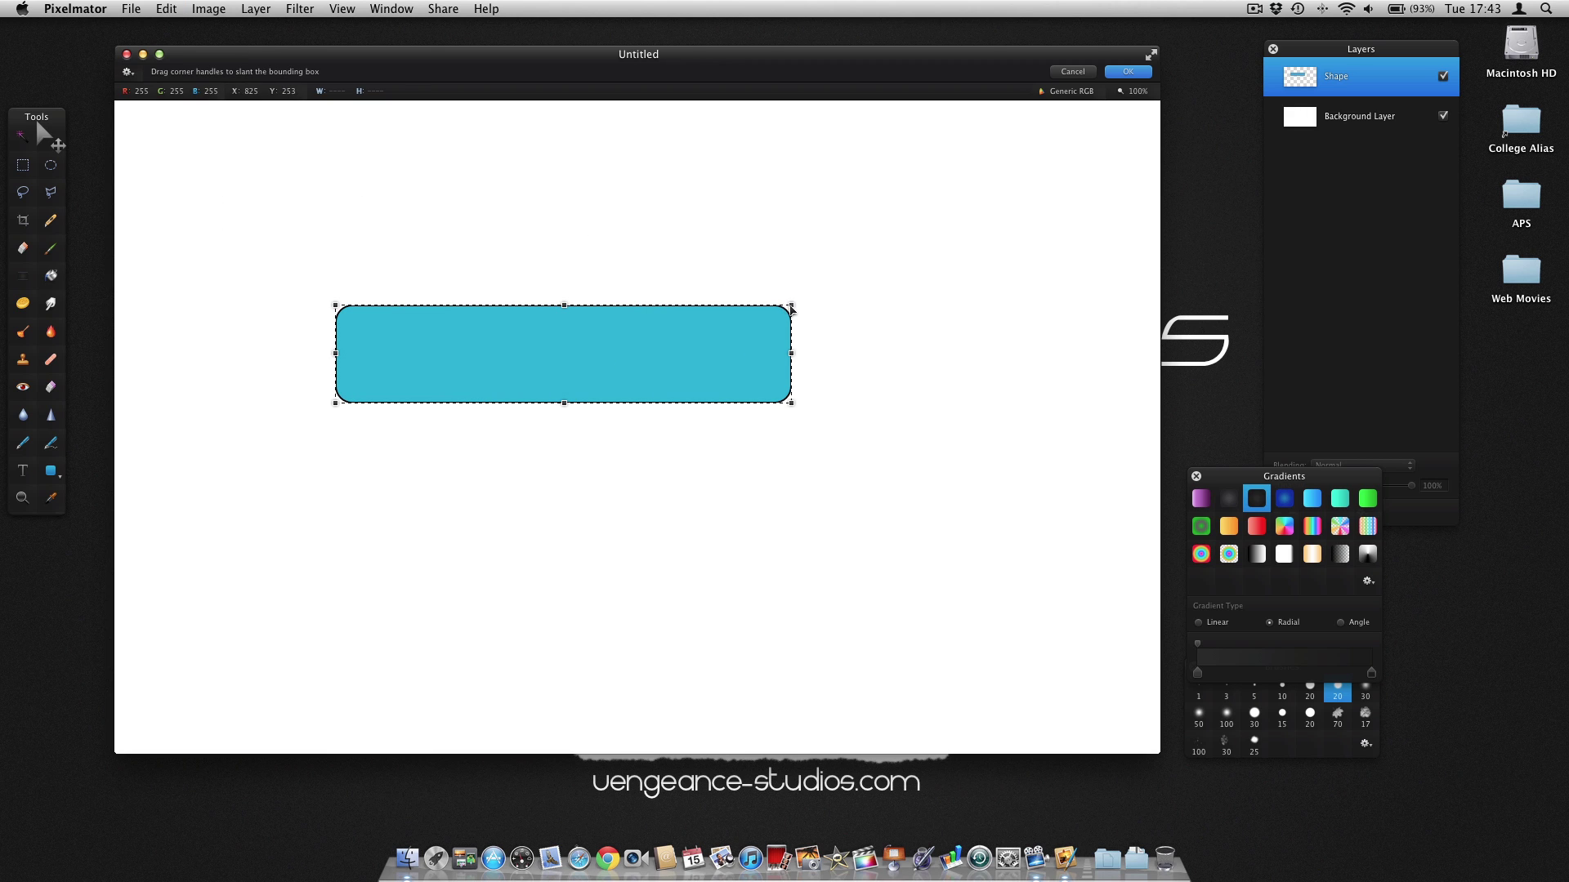
{"action": "left_click_drag", "start_coordinate": [791, 309], "coordinate": [791, 331]}
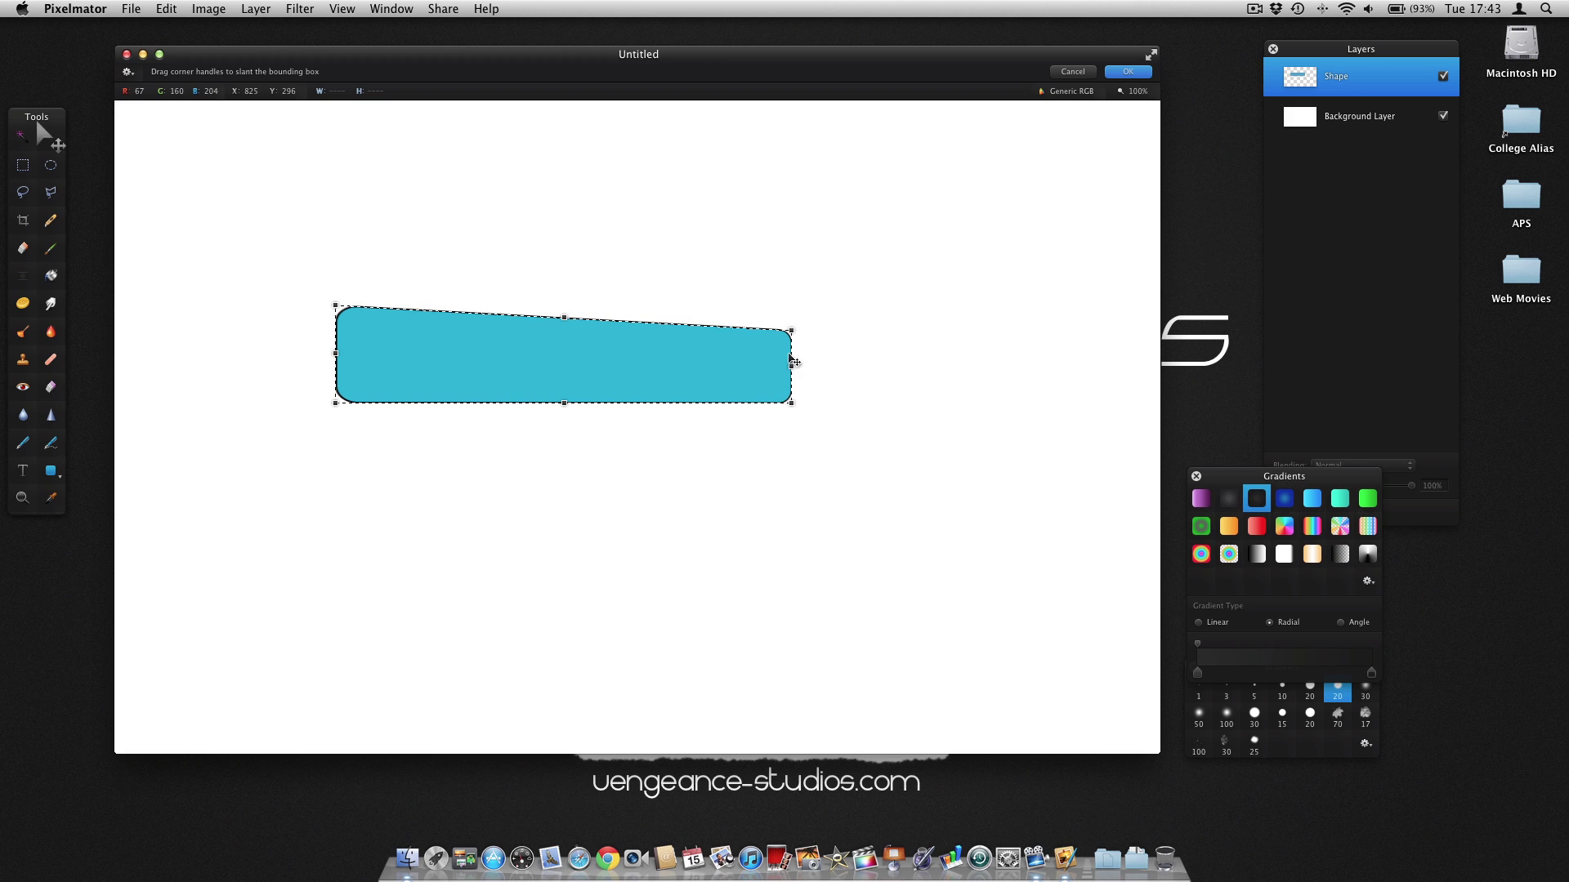
{"action": "left_click_drag", "start_coordinate": [790, 406], "coordinate": [792, 383]}
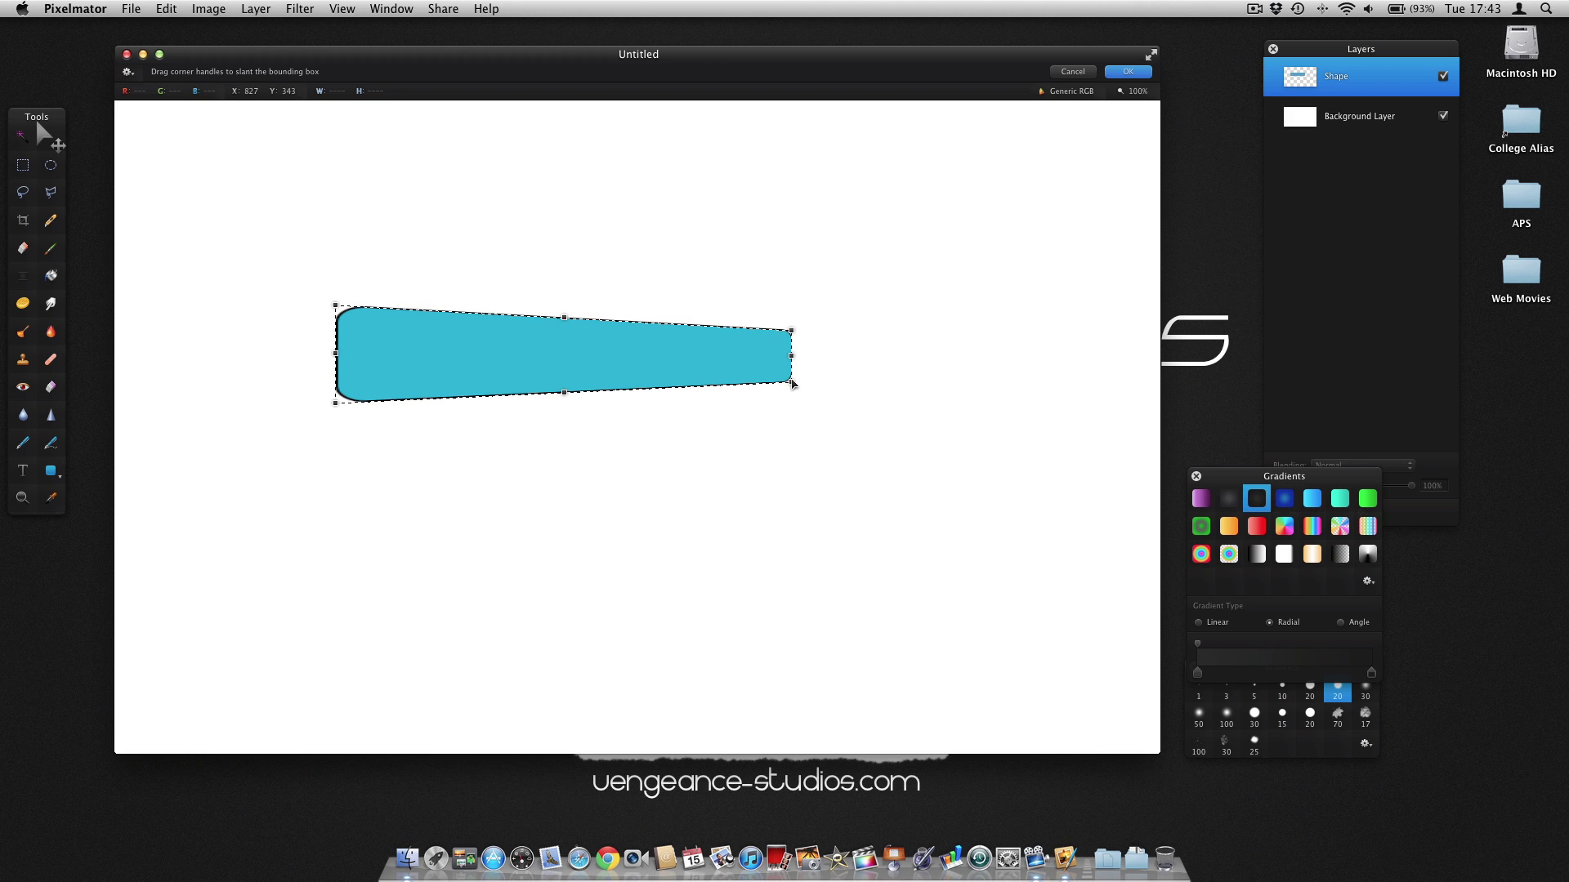
{"action": "key", "text": "Return"}
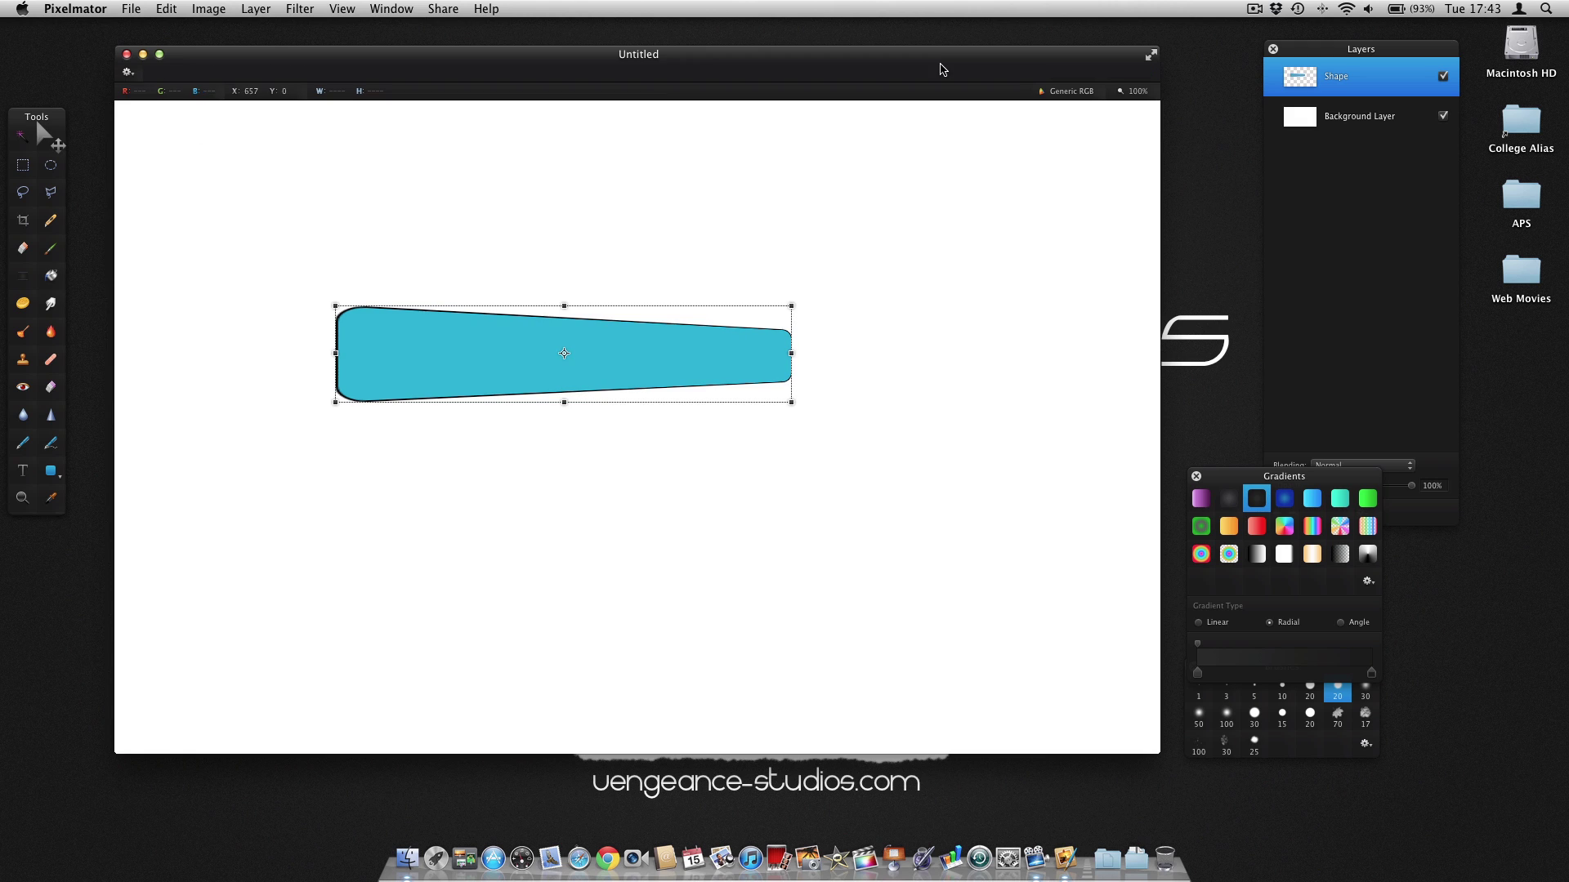
{"action": "left_click_drag", "start_coordinate": [699, 370], "coordinate": [543, 309]}
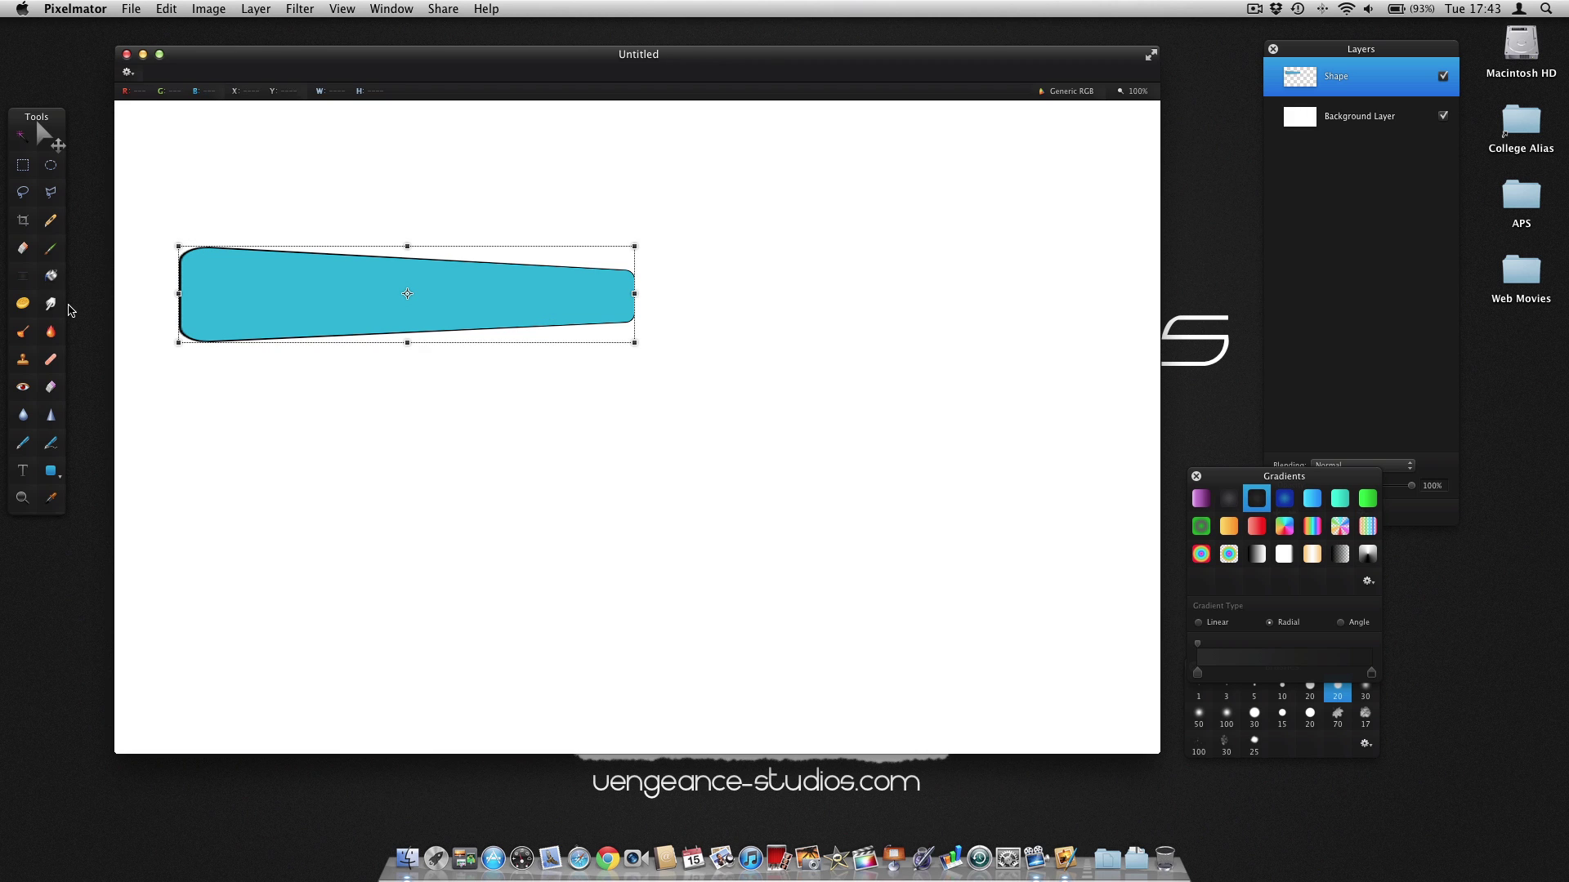
- Add a text box over the board reading 'my 3d image' and select all its text
{"action": "left_click", "coordinate": [23, 470]}
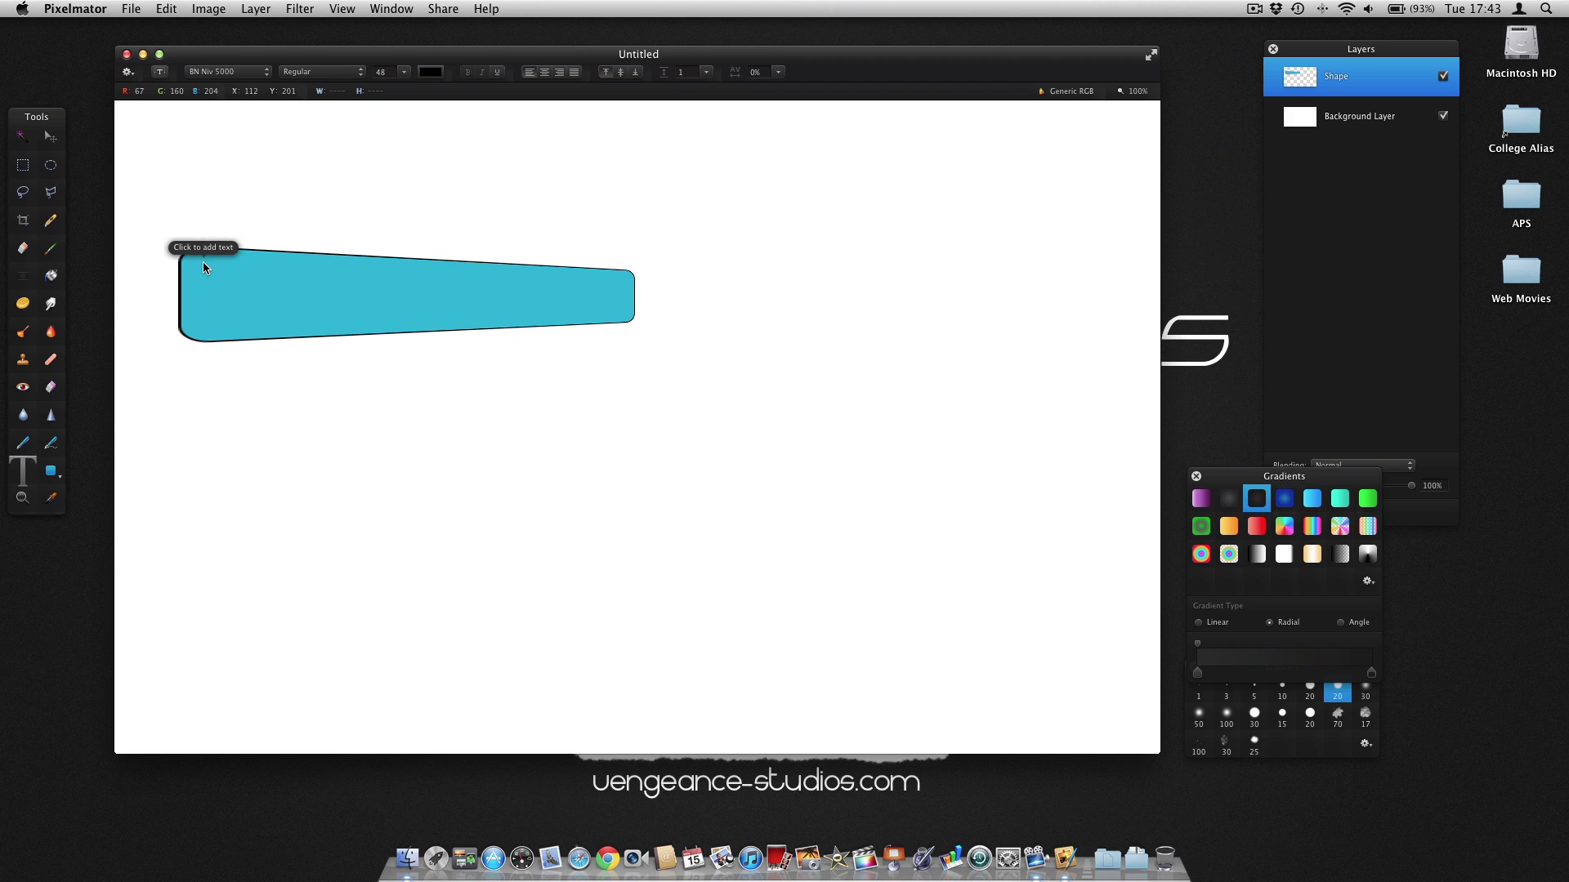
{"action": "left_click_drag", "start_coordinate": [203, 264], "coordinate": [612, 324]}
{"action": "double_click", "coordinate": [328, 285]}
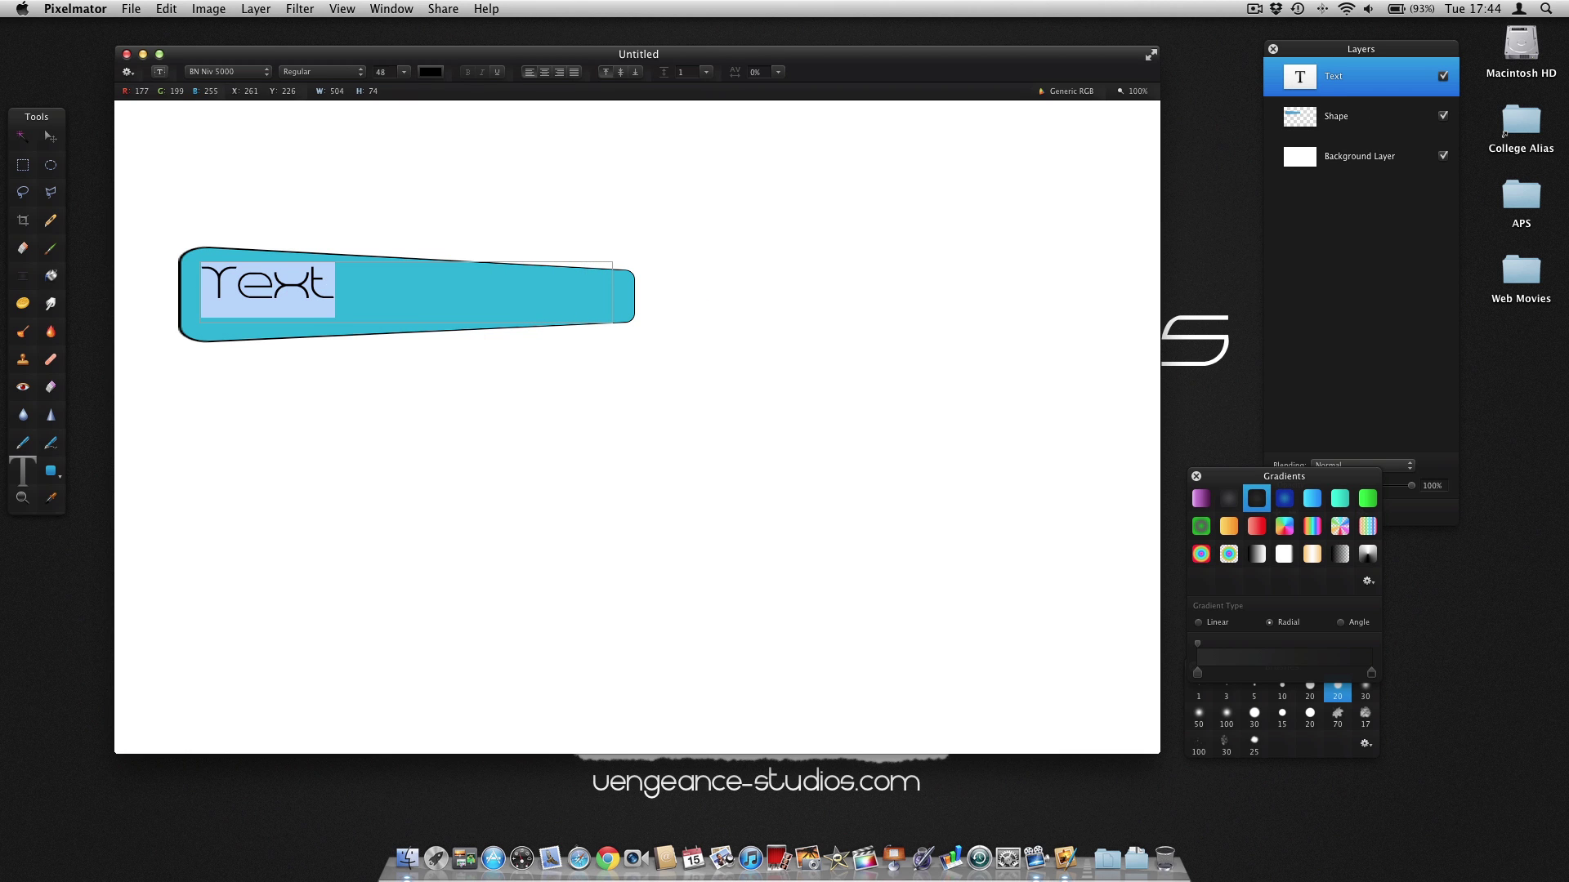
{"action": "type", "text": "my 3D"}
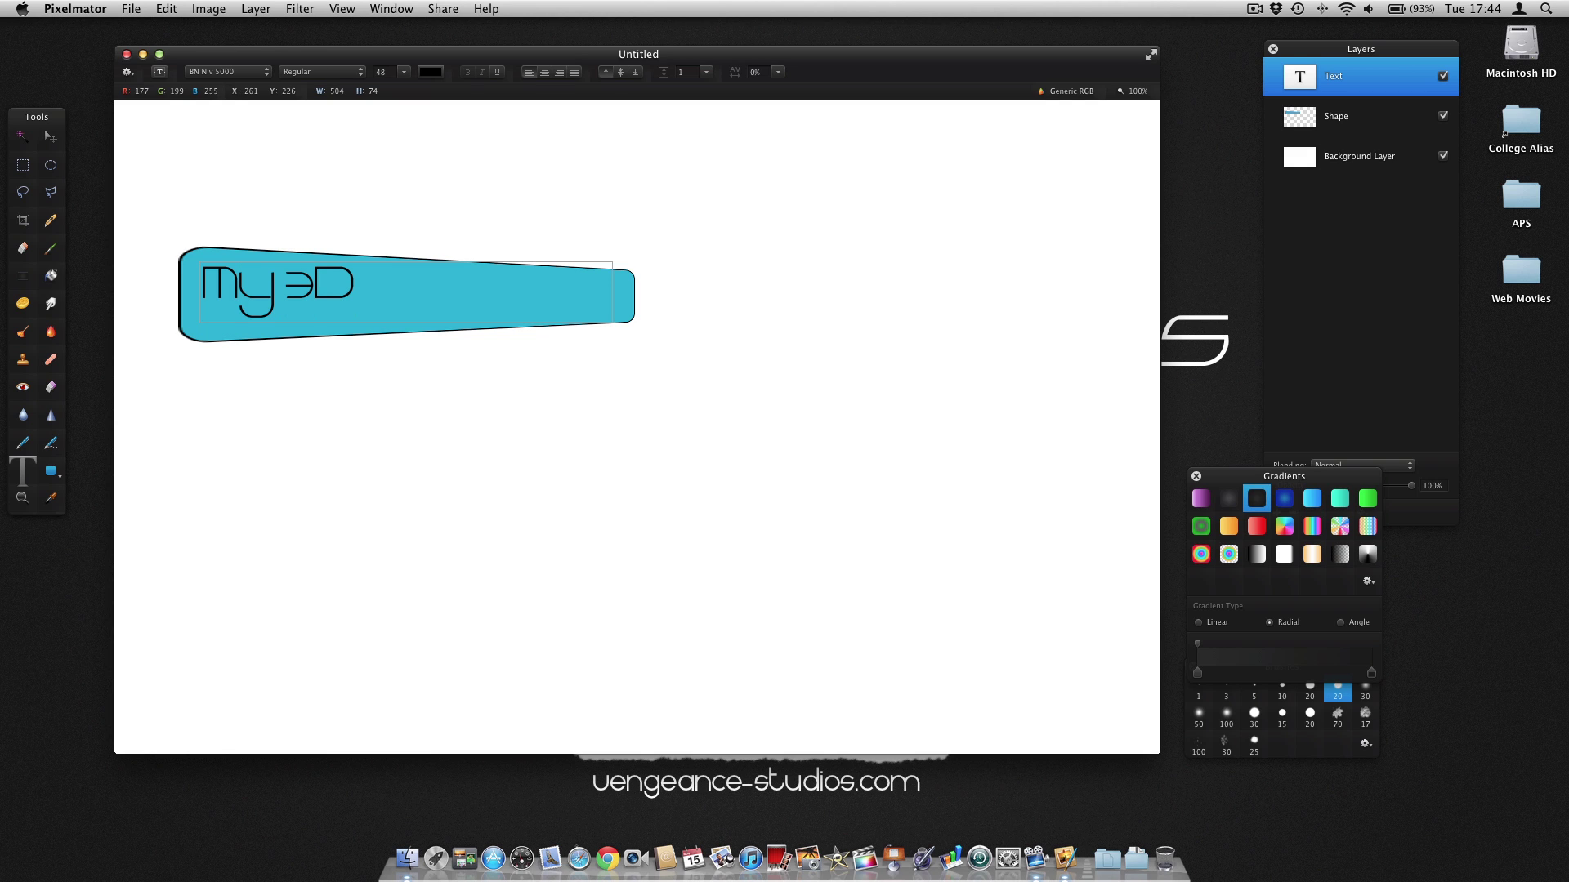
{"action": "key", "text": "BackSpace"}
{"action": "type", "text": "d image"}
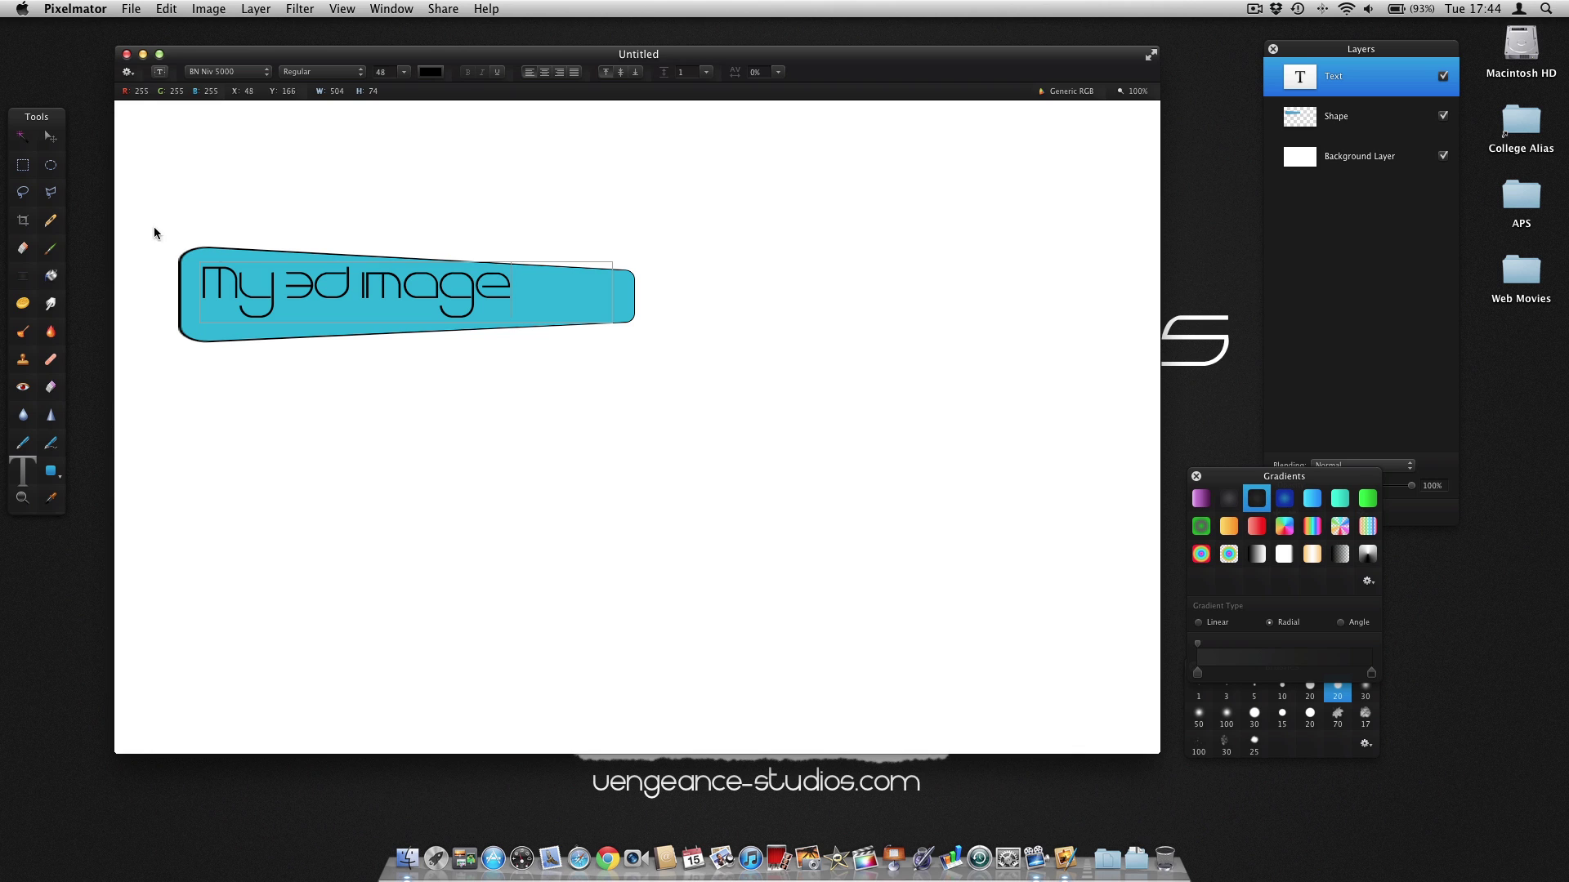
{"action": "key", "text": "super+a"}
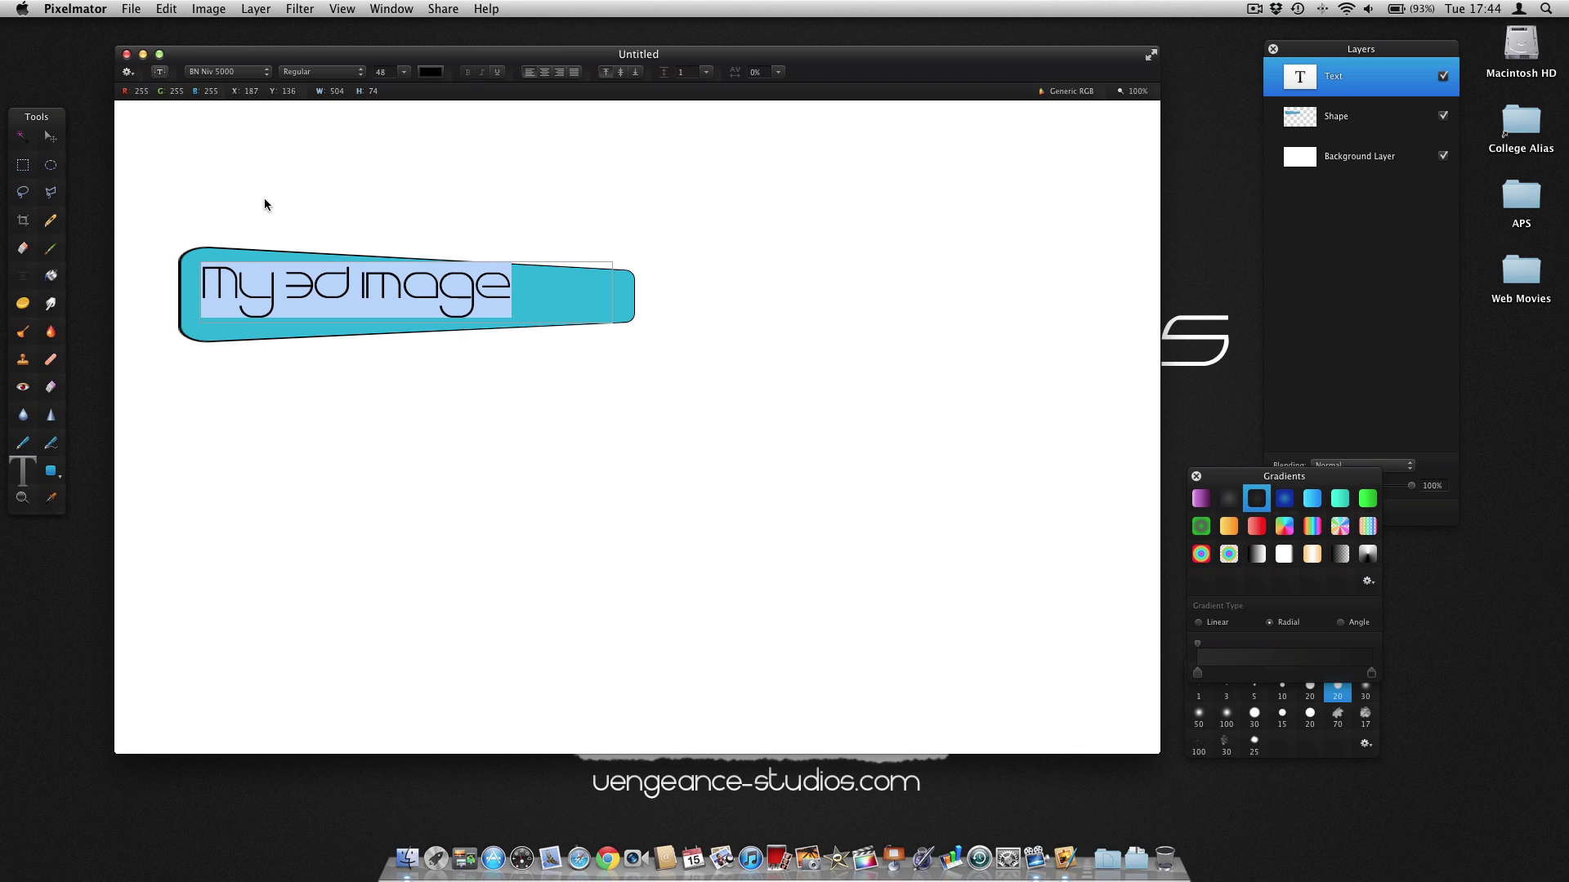
- Set the text's font to Century Gothic
{"action": "left_click", "coordinate": [213, 74]}
{"action": "type", "text": "ce"}
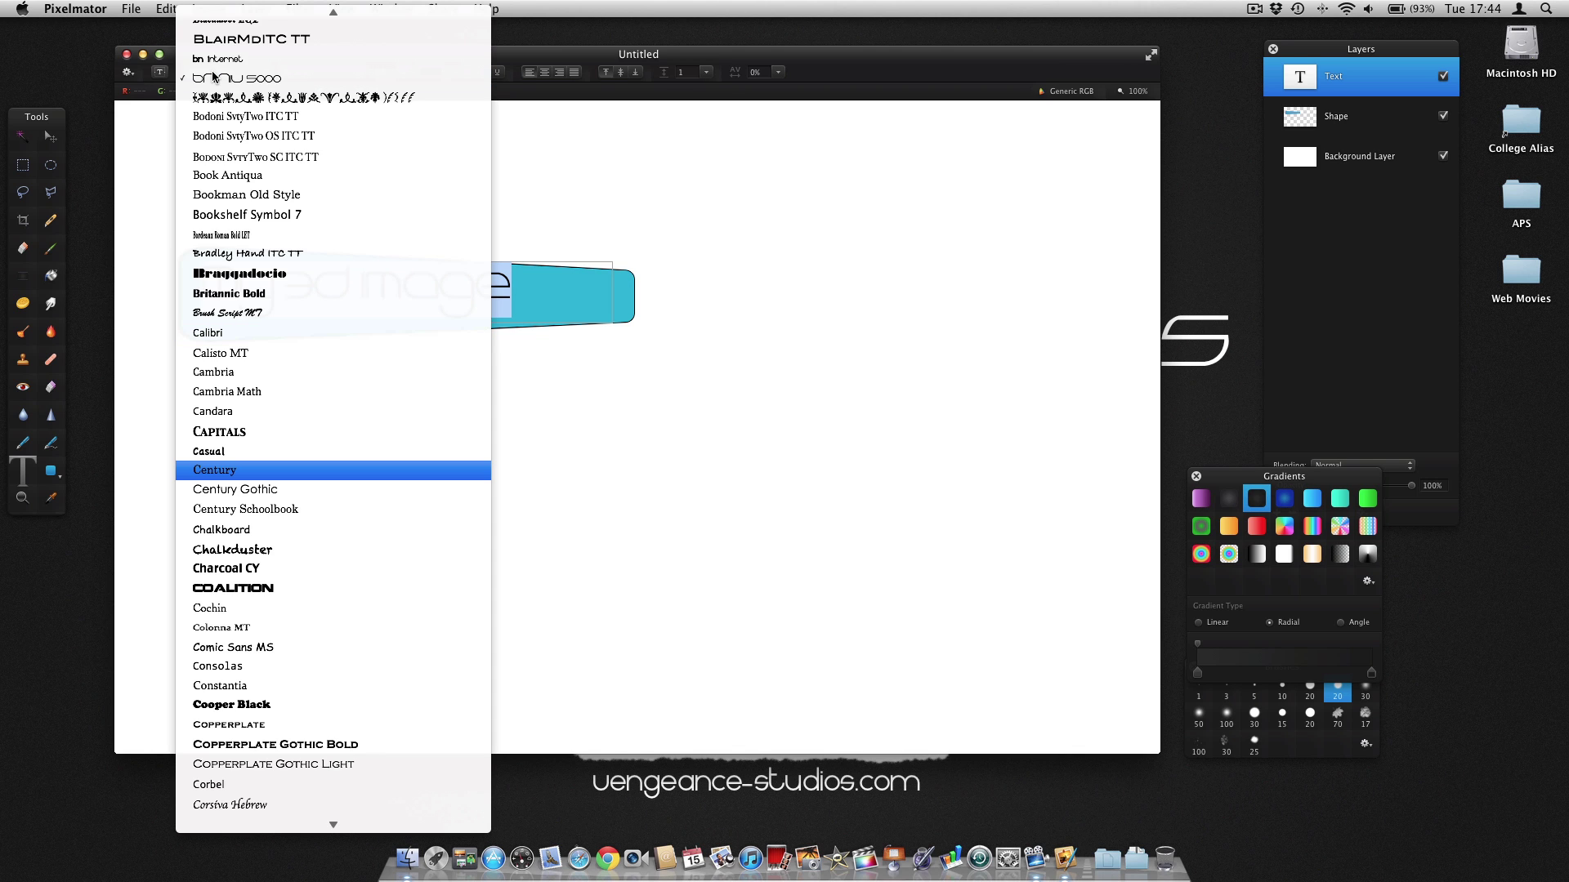
{"action": "key", "text": "Down"}
{"action": "key", "text": "Return"}
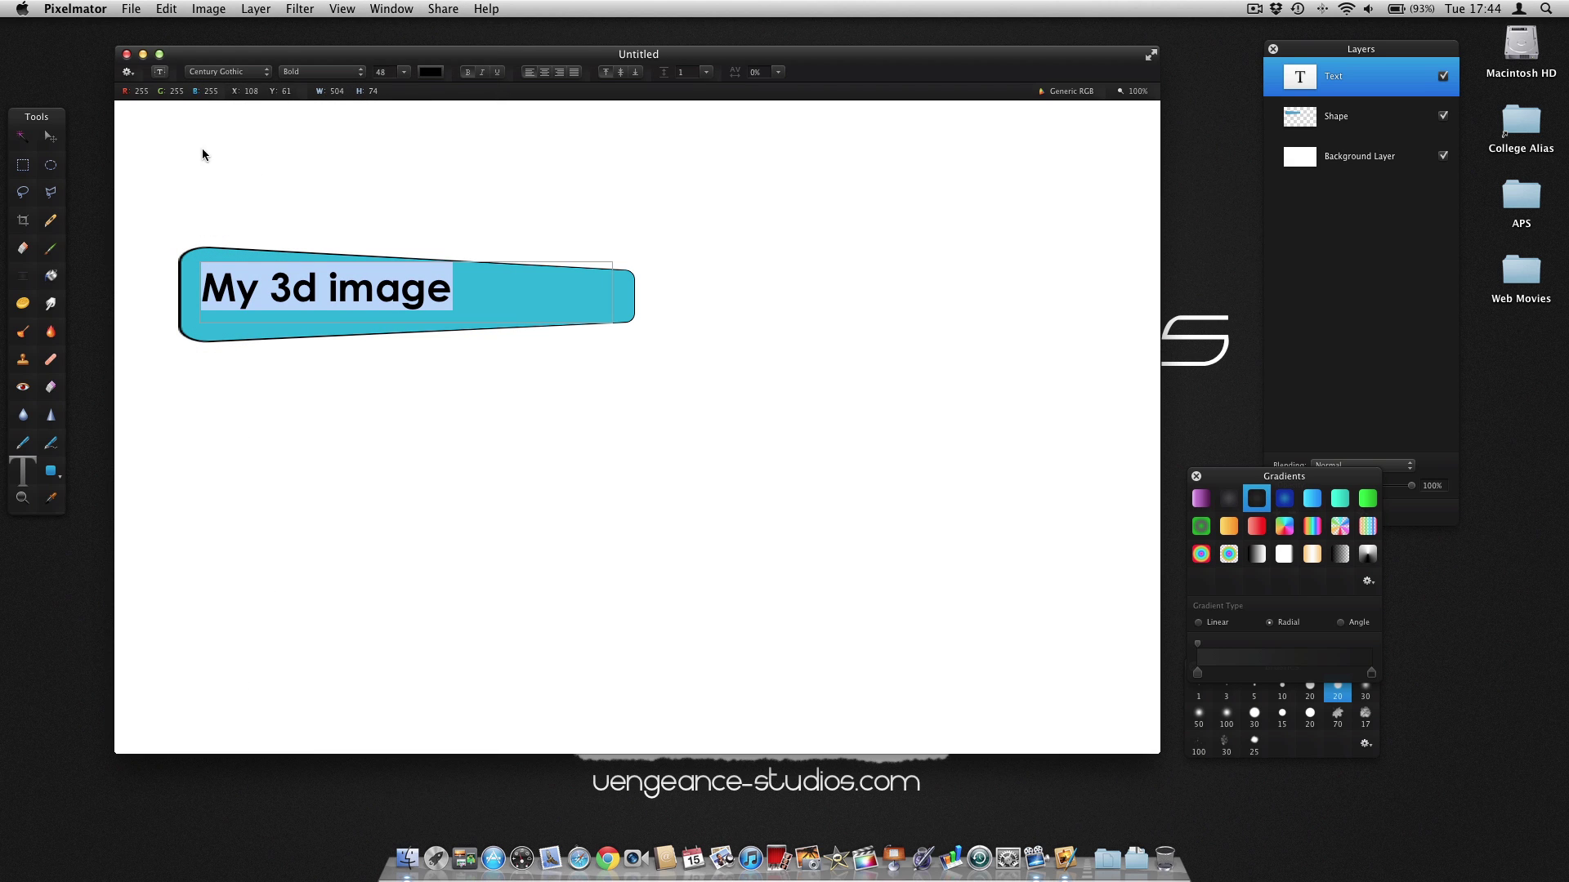
- Change '3d' to '3D' and capitalise 'Image', then finish editing the text
{"action": "double_click", "coordinate": [304, 291]}
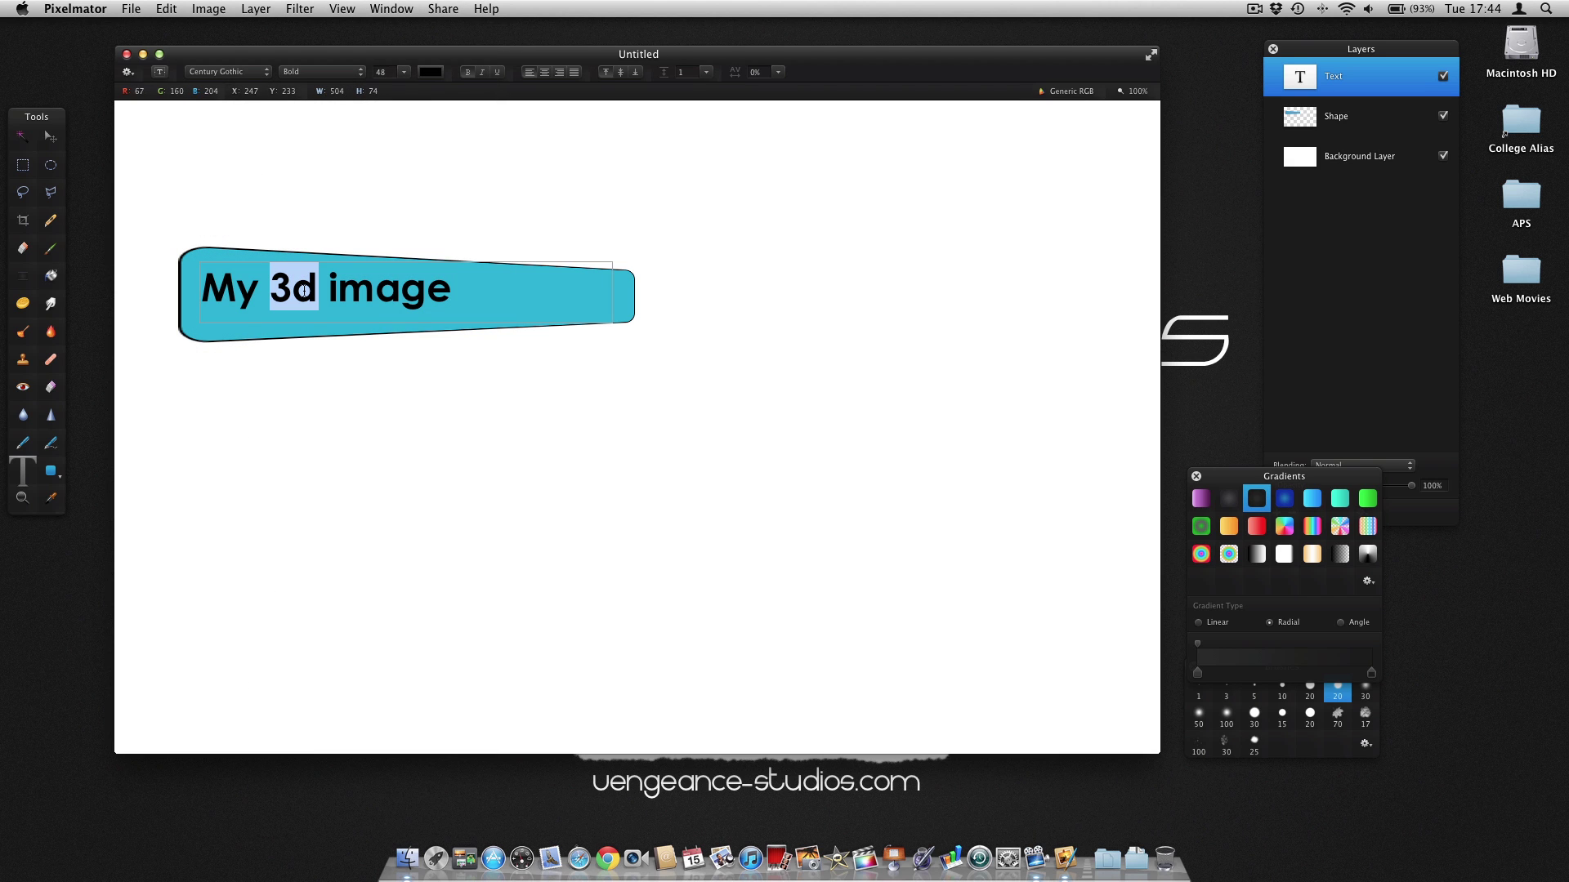
{"action": "type", "text": "3D"}
{"action": "left_click", "coordinate": [333, 291]}
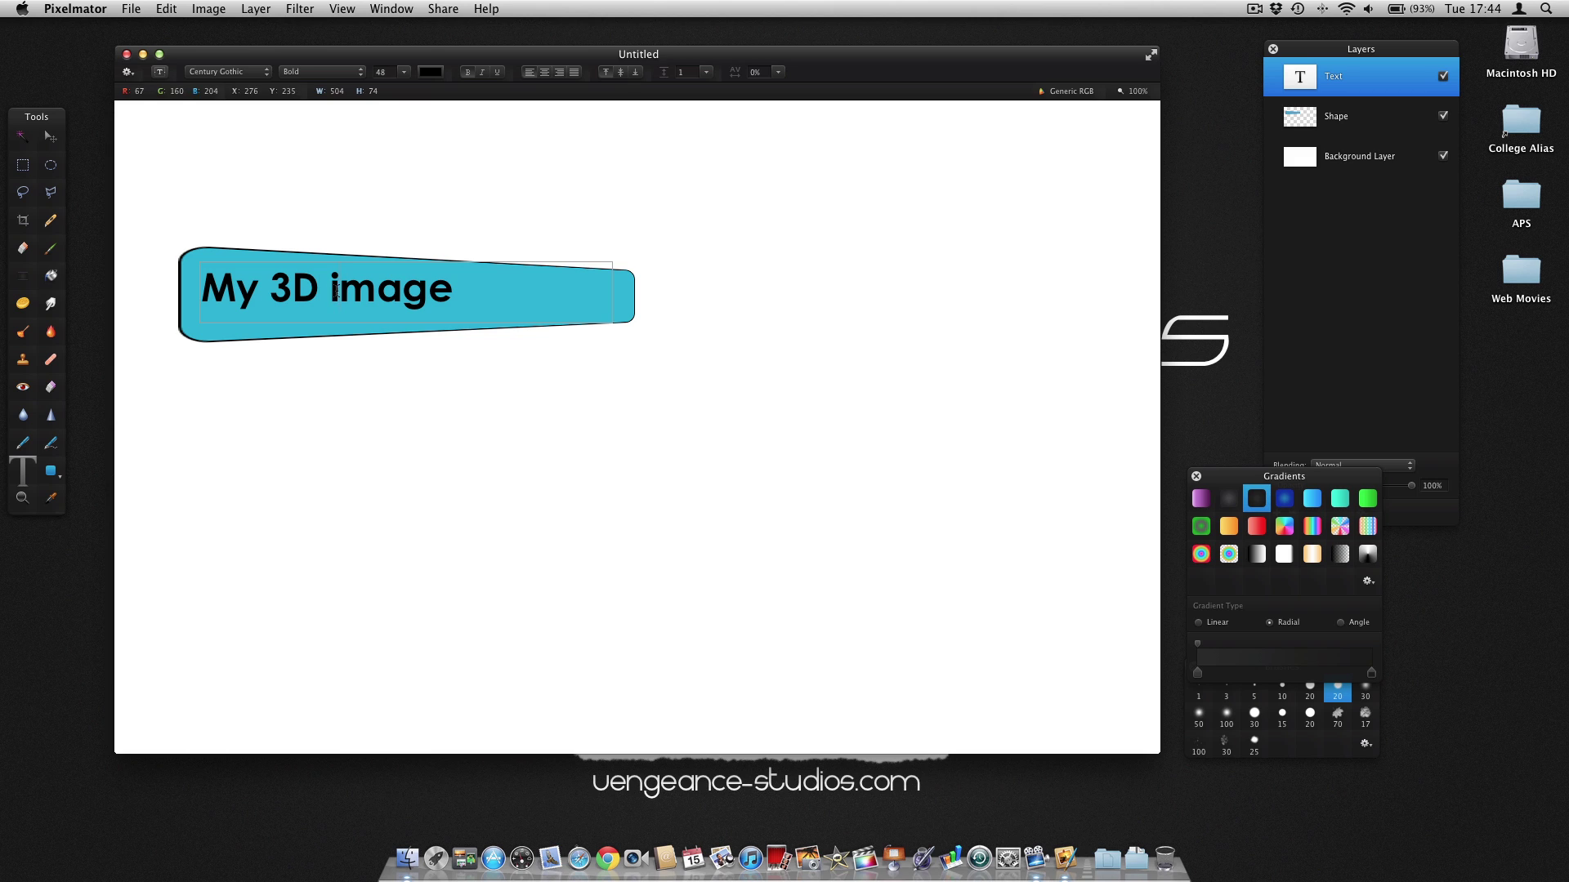
{"action": "type", "text": "I"}
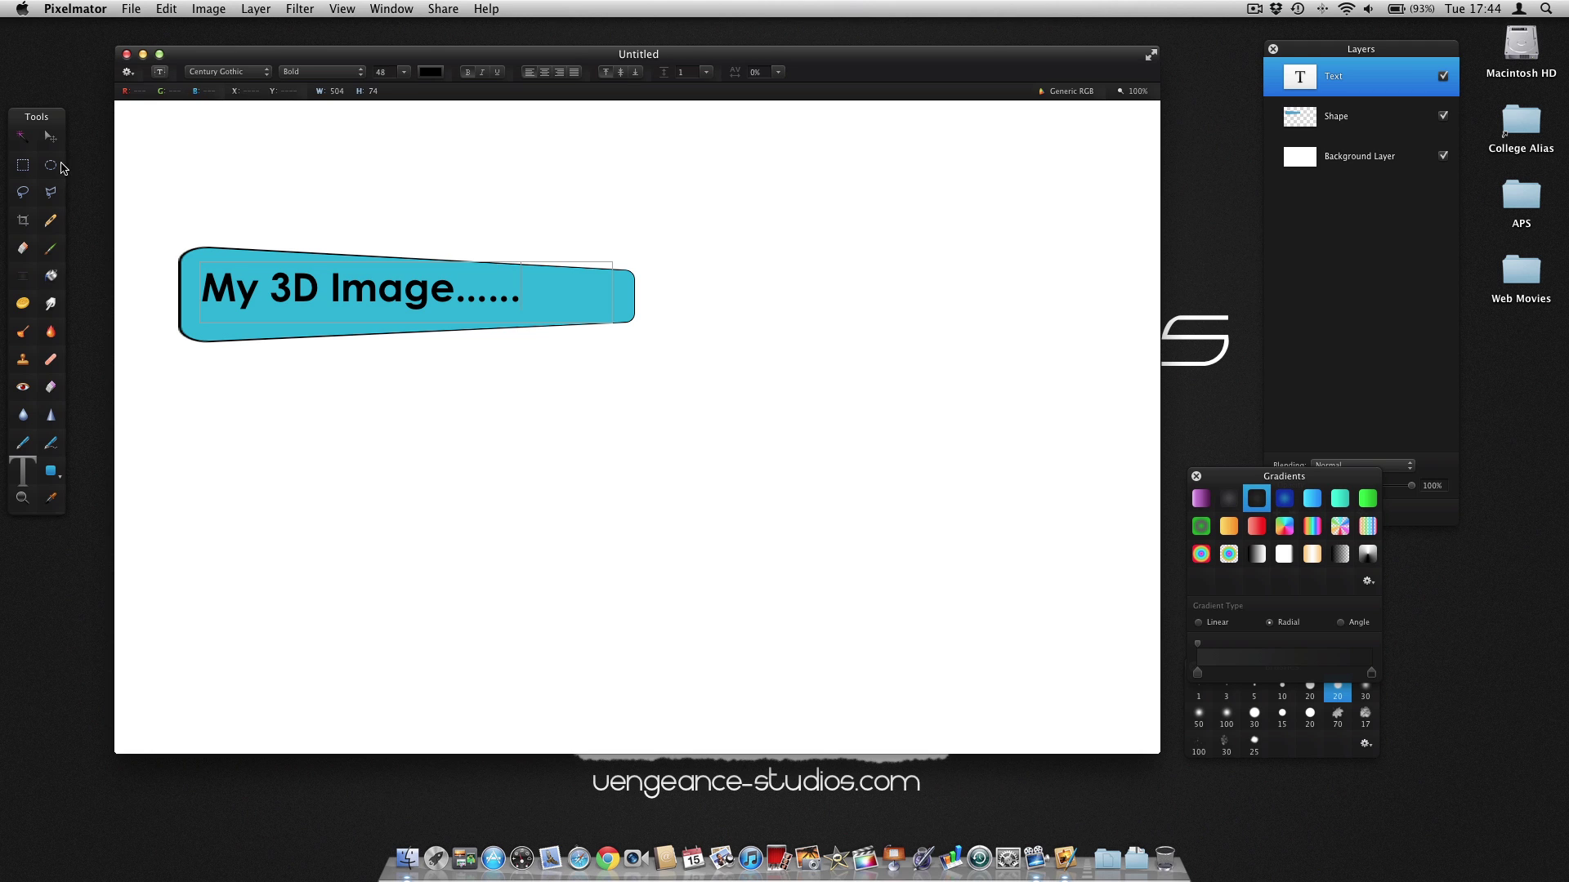
{"action": "left_click", "coordinate": [50, 136]}
- Nudge the text slightly, convert its layer into pixels, and start a transform on it
{"action": "left_click_drag", "start_coordinate": [333, 281], "coordinate": [334, 286]}
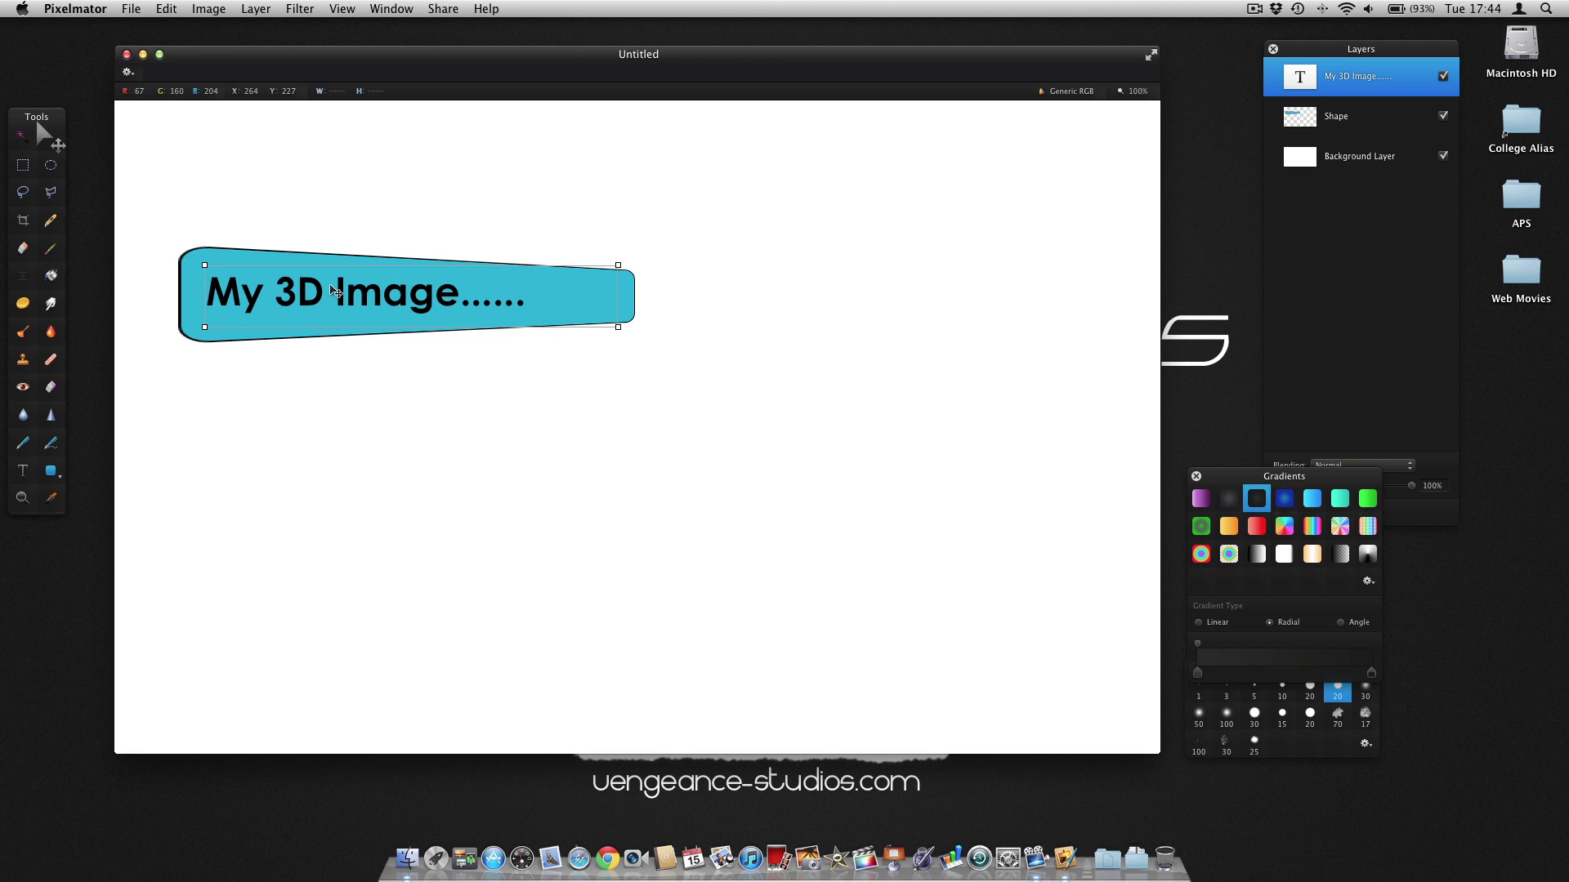
{"action": "right_click", "coordinate": [1373, 76]}
{"action": "left_click", "coordinate": [1408, 147]}
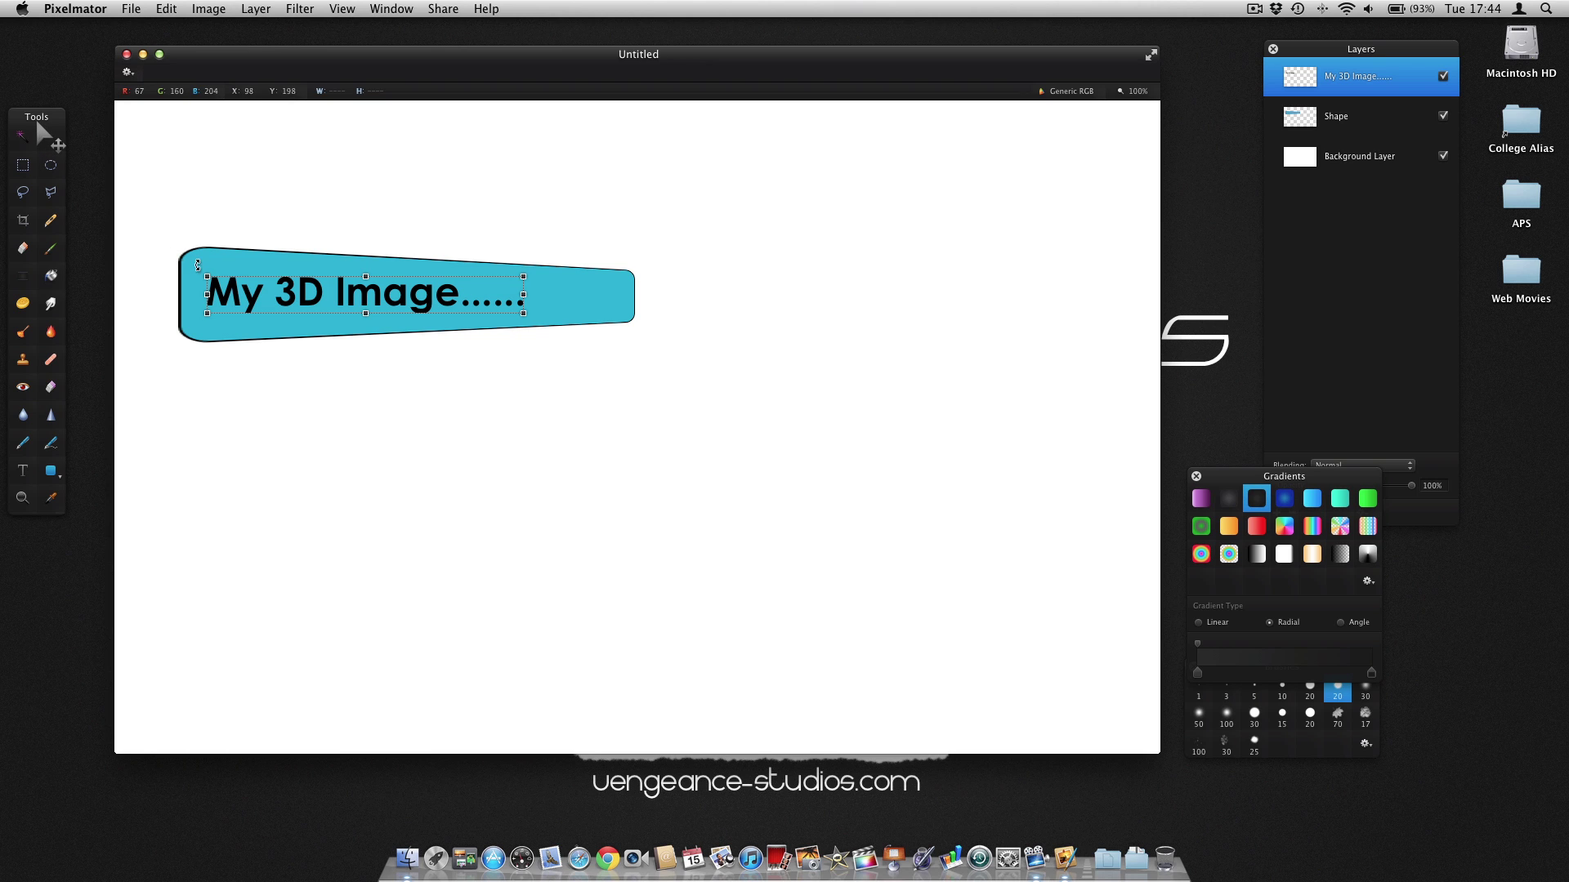
{"action": "key", "text": "super+t"}
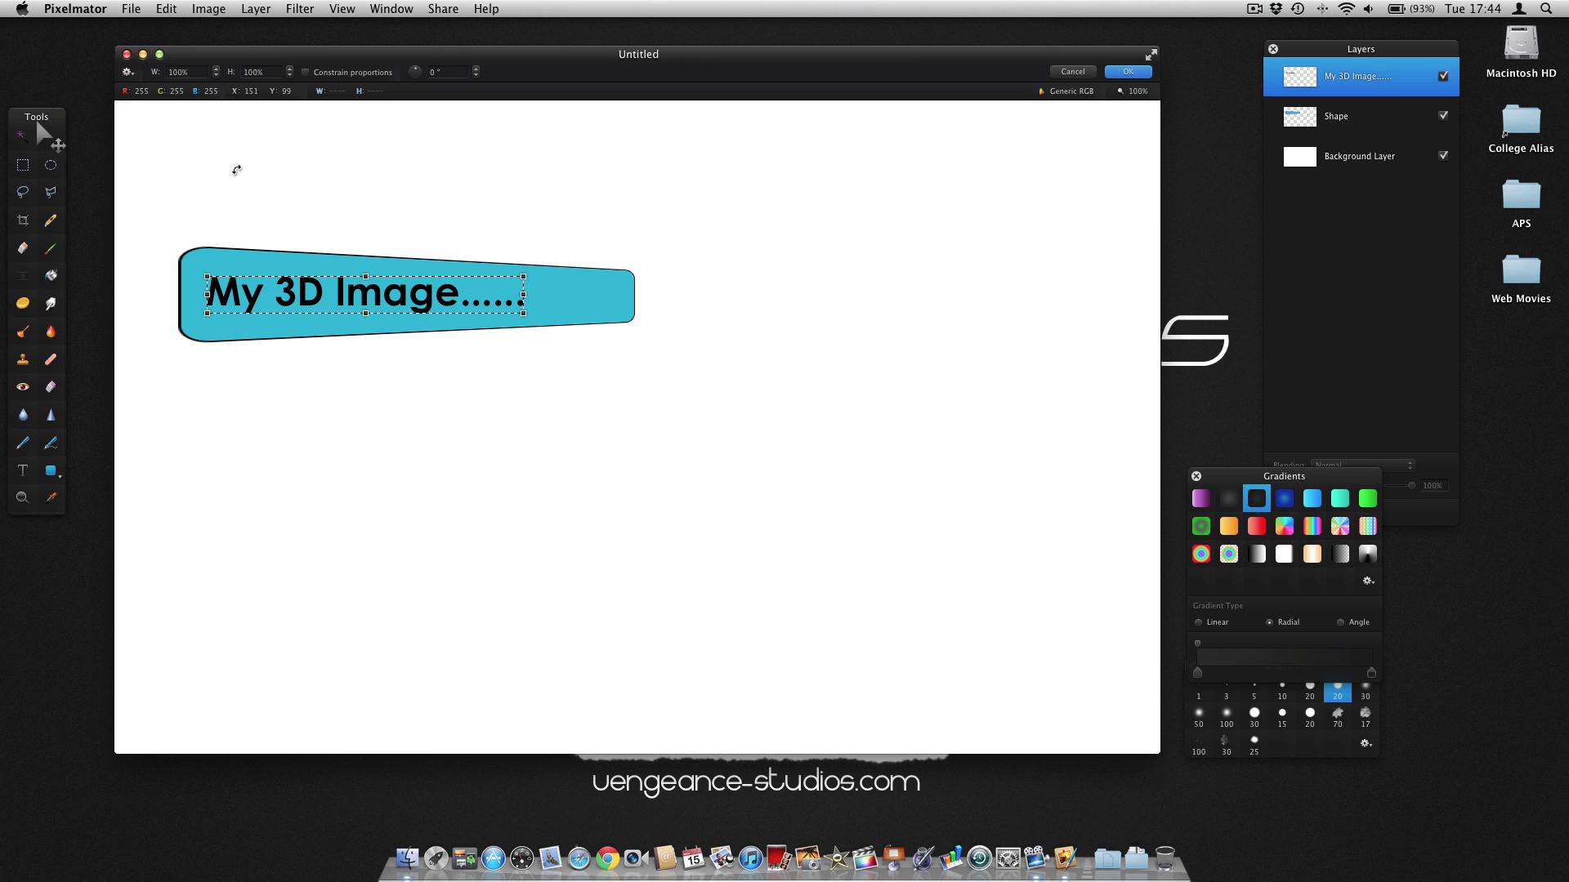
{"action": "left_click", "coordinate": [128, 73]}
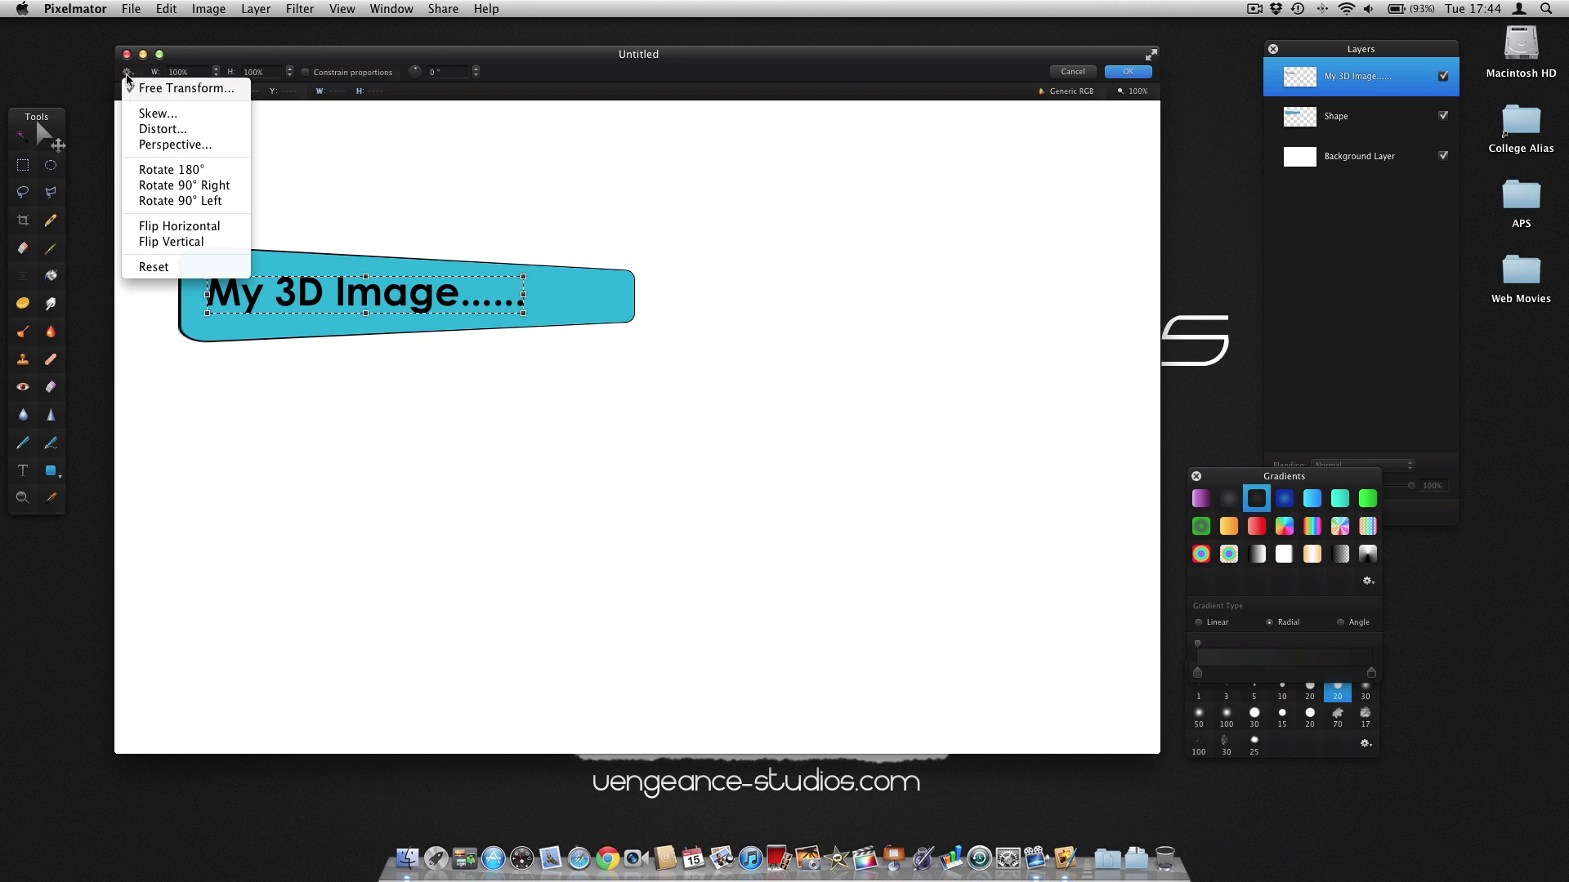
- Skew the text so its right end slants downward, undoing the last corner pull
{"action": "left_click", "coordinate": [138, 115]}
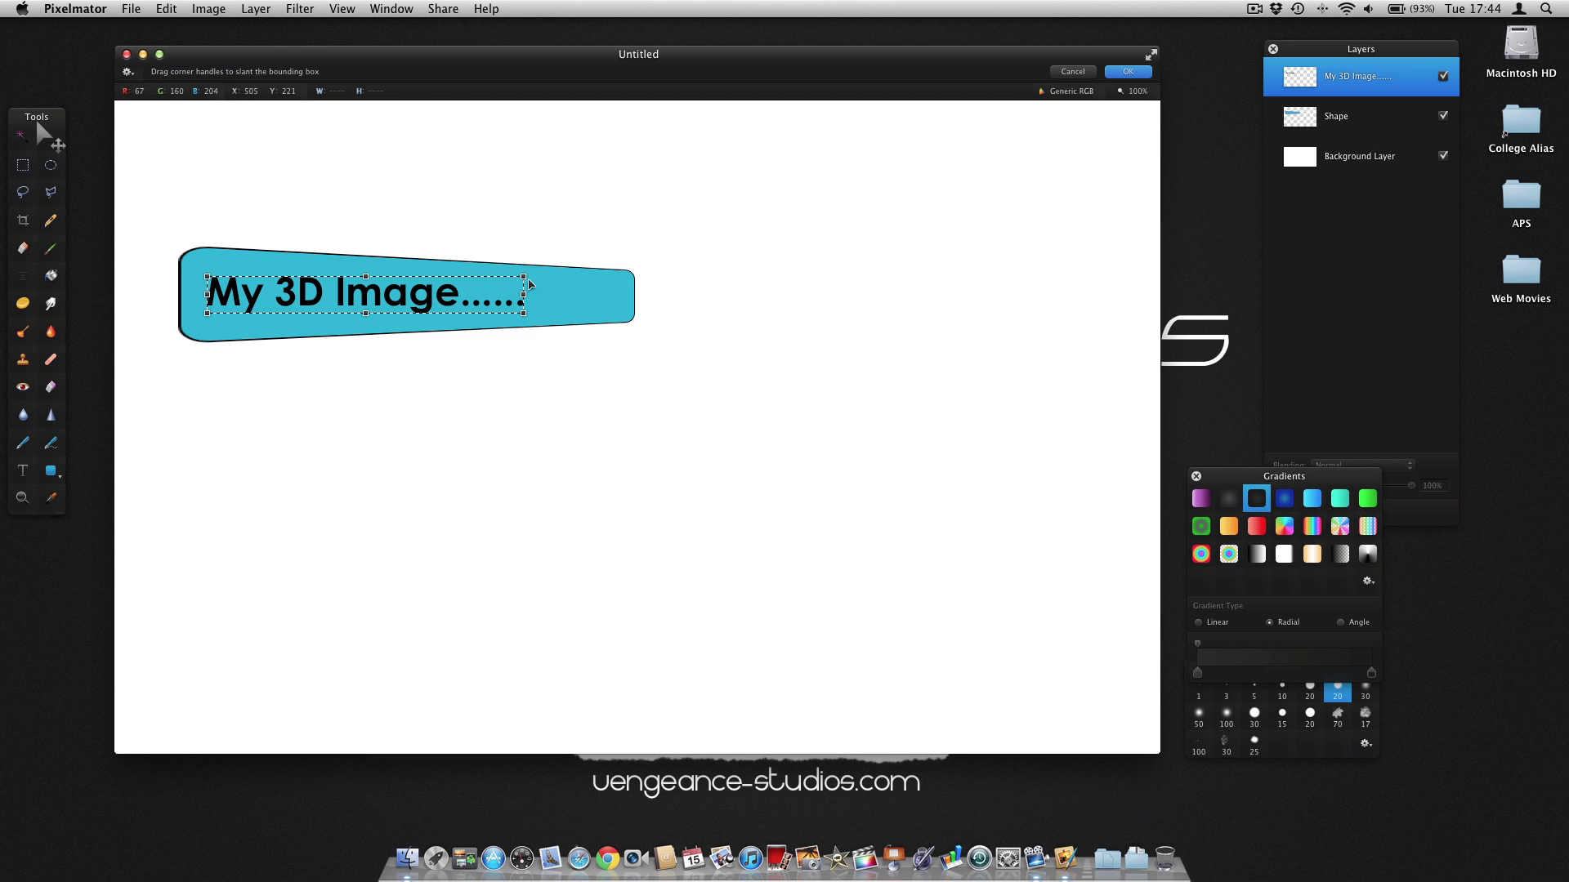
{"action": "left_click_drag", "start_coordinate": [530, 285], "coordinate": [526, 311]}
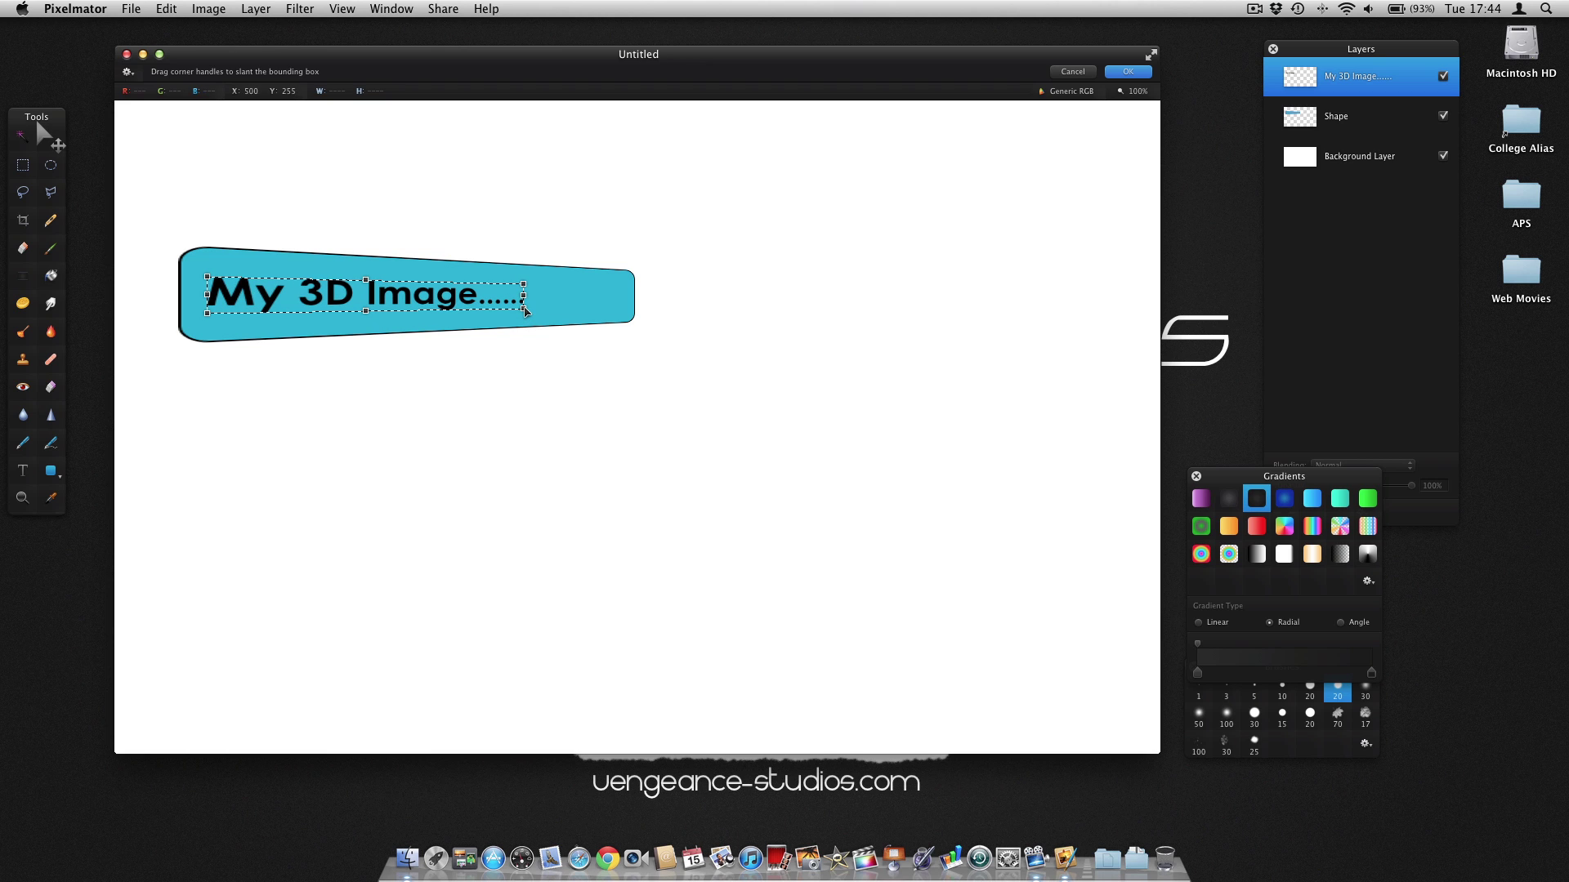
{"action": "left_click_drag", "start_coordinate": [207, 277], "coordinate": [208, 266]}
{"action": "left_click_drag", "start_coordinate": [209, 315], "coordinate": [206, 331]}
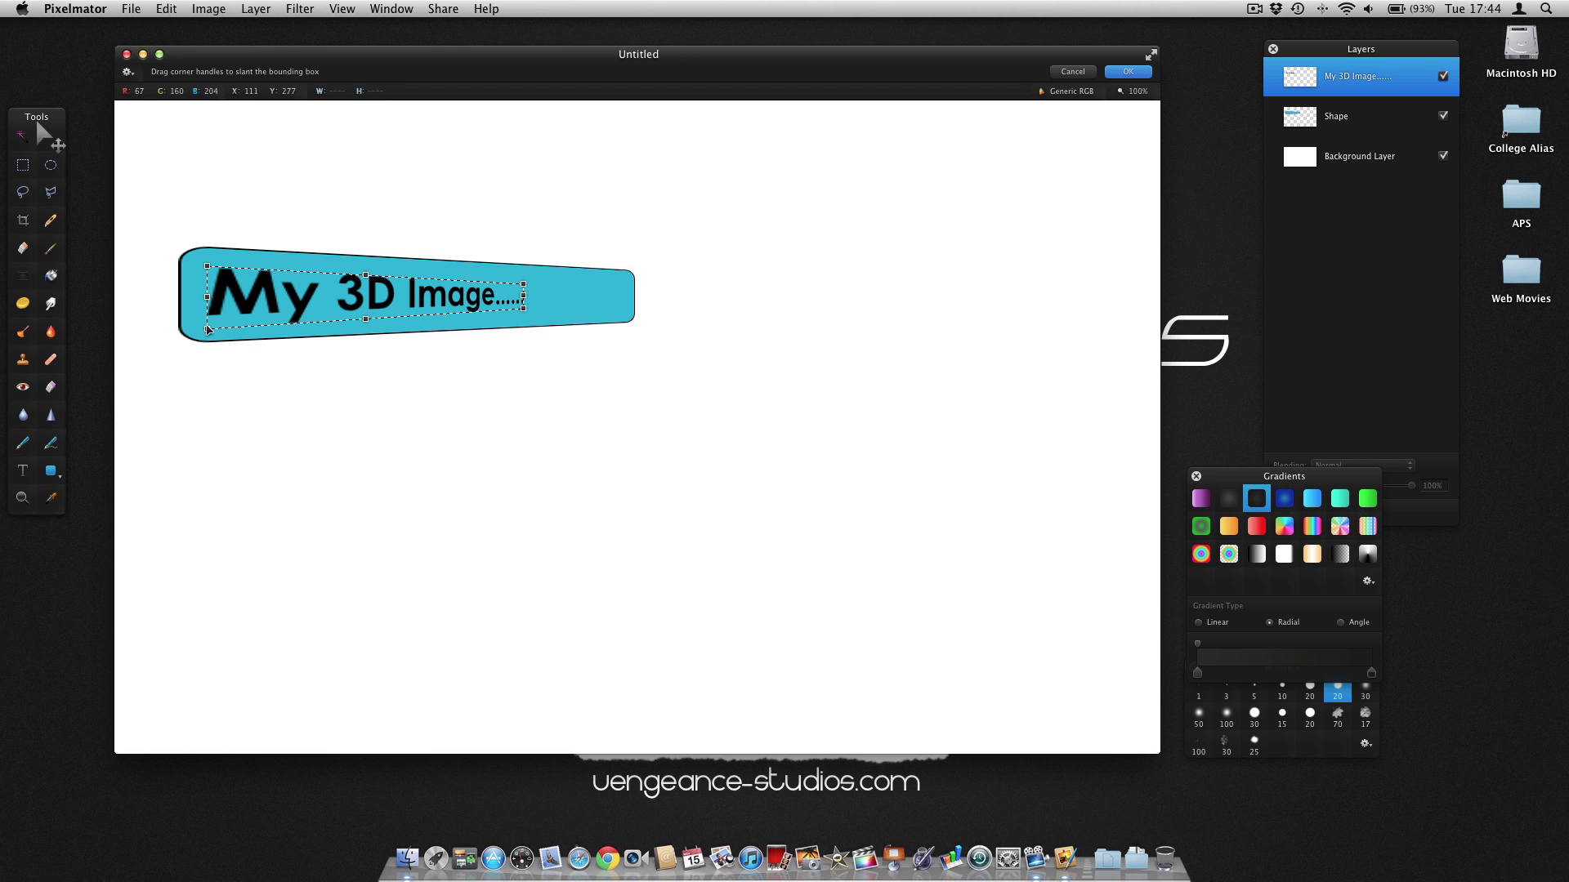
{"action": "key", "text": "super+z"}
{"action": "key", "text": "super+z"}
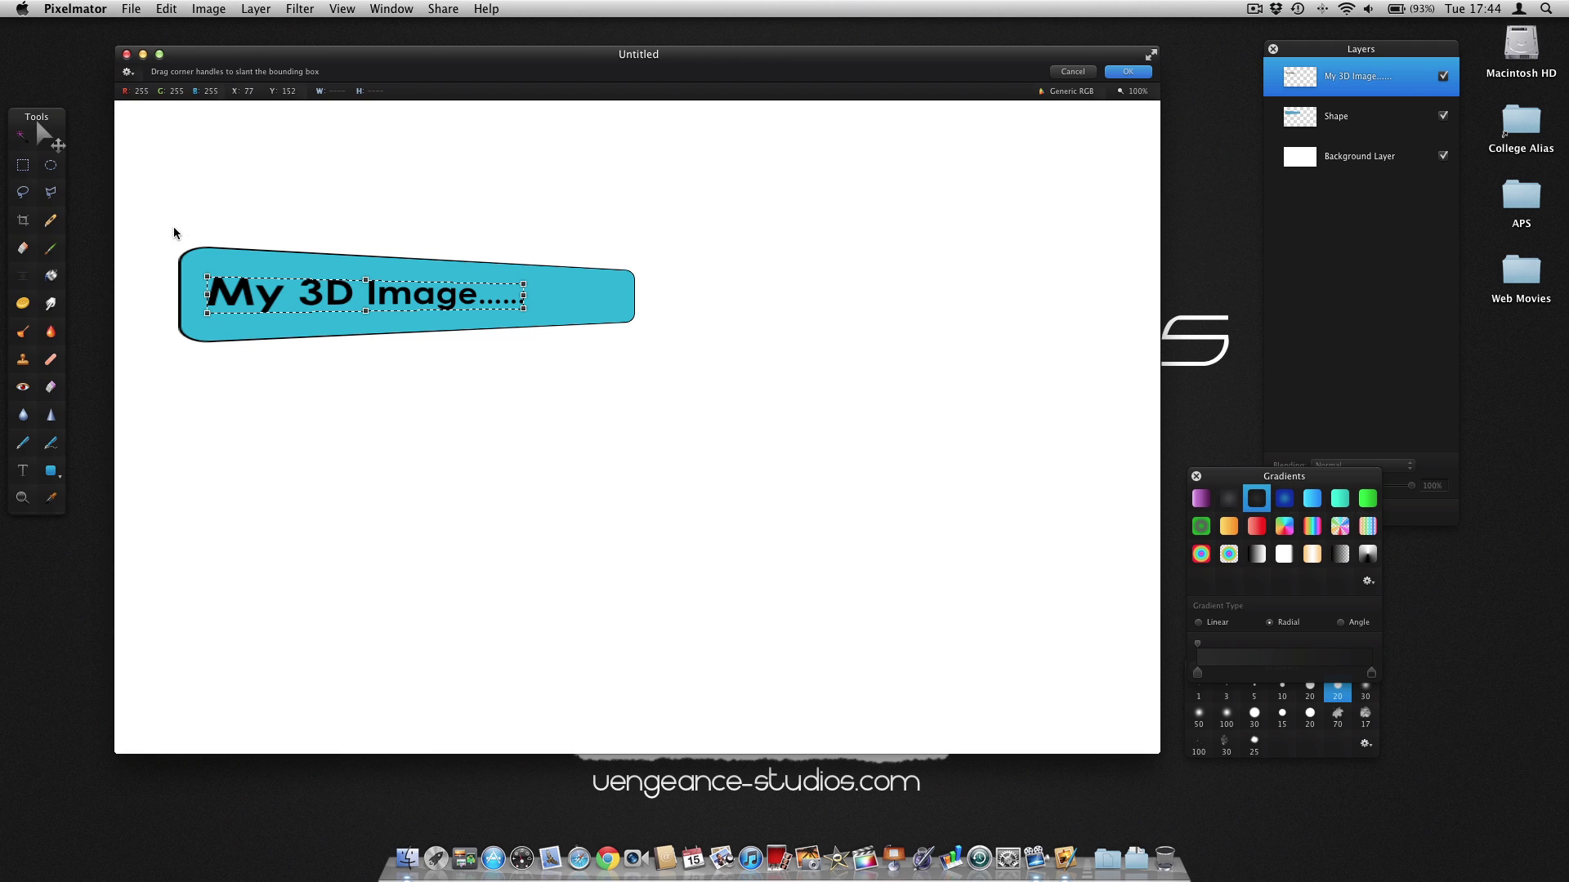
- Distort the text's four corners onto the board's corners, tall left and narrow right, and apply
{"action": "left_click", "coordinate": [130, 73]}
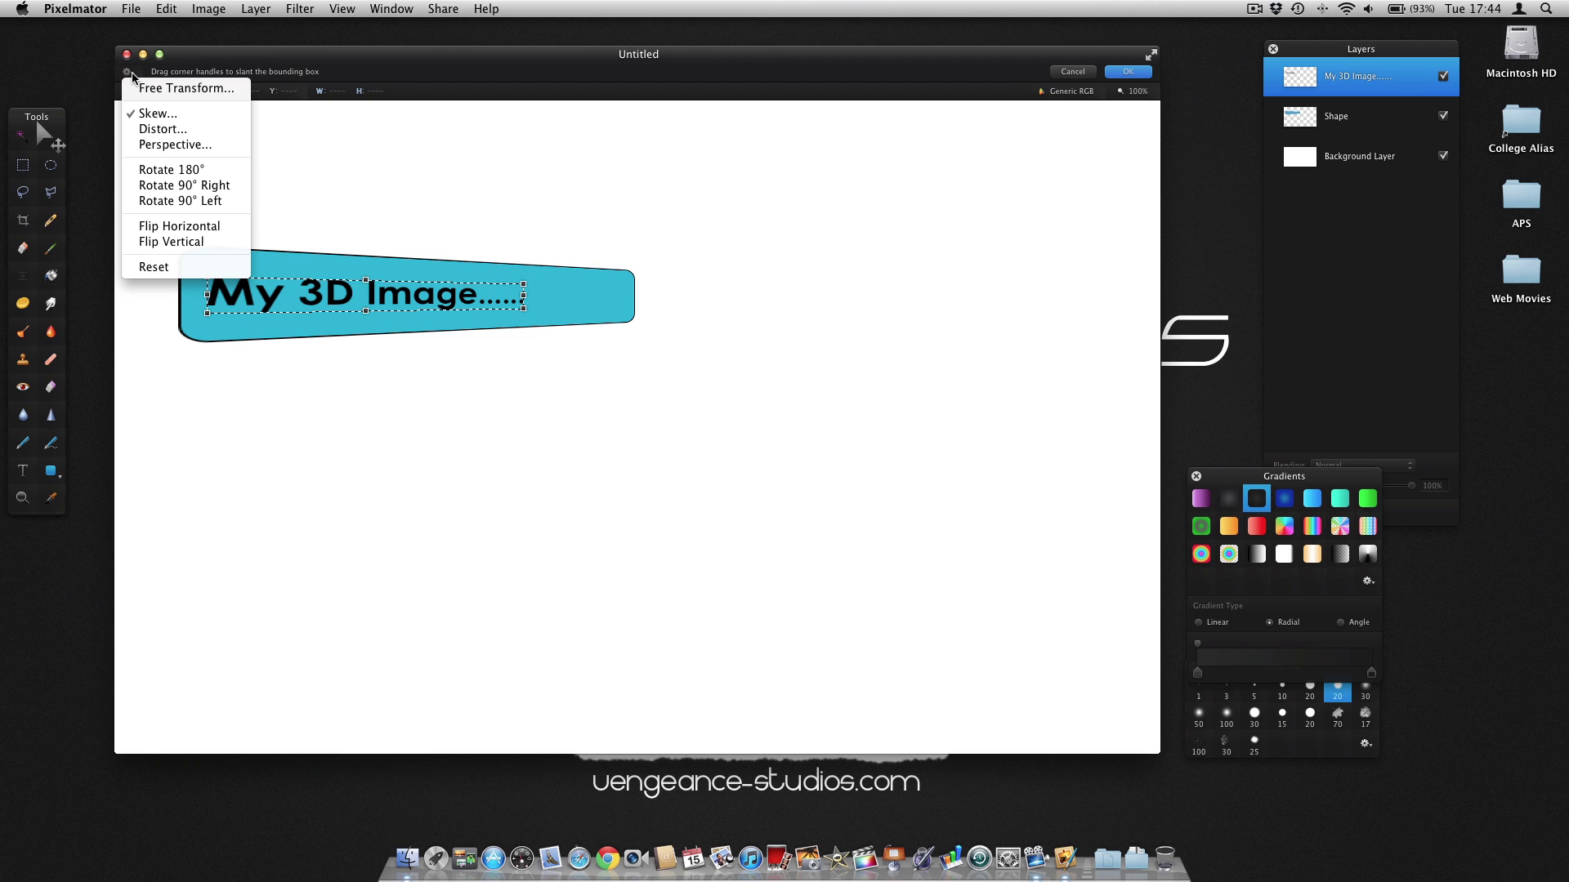
{"action": "left_click", "coordinate": [157, 129]}
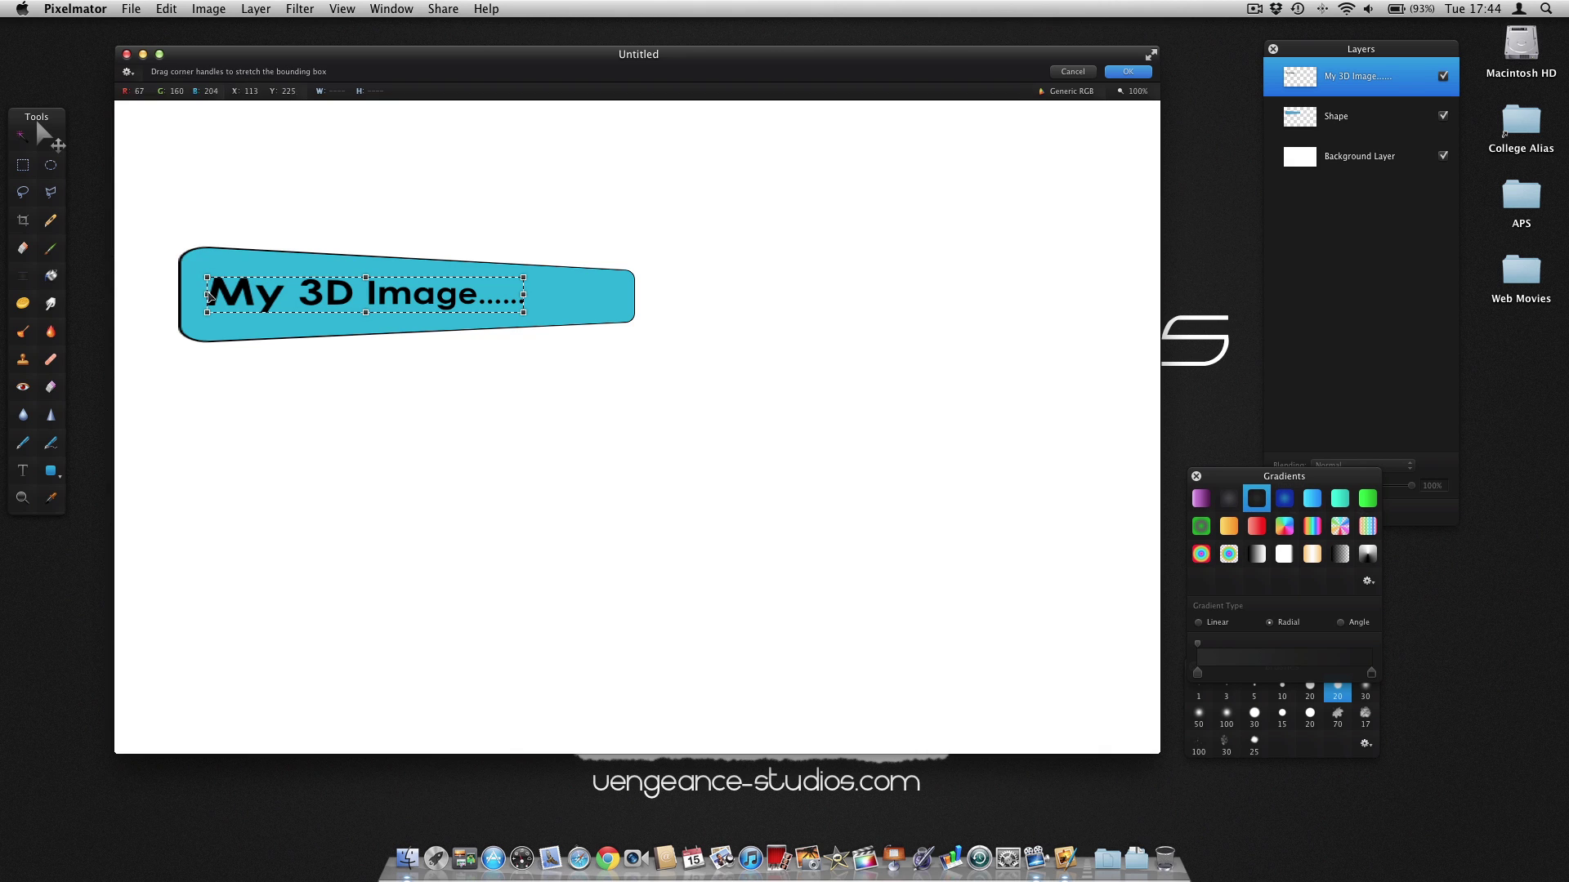
{"action": "left_click_drag", "start_coordinate": [208, 279], "coordinate": [196, 259]}
{"action": "left_click_drag", "start_coordinate": [209, 314], "coordinate": [196, 331]}
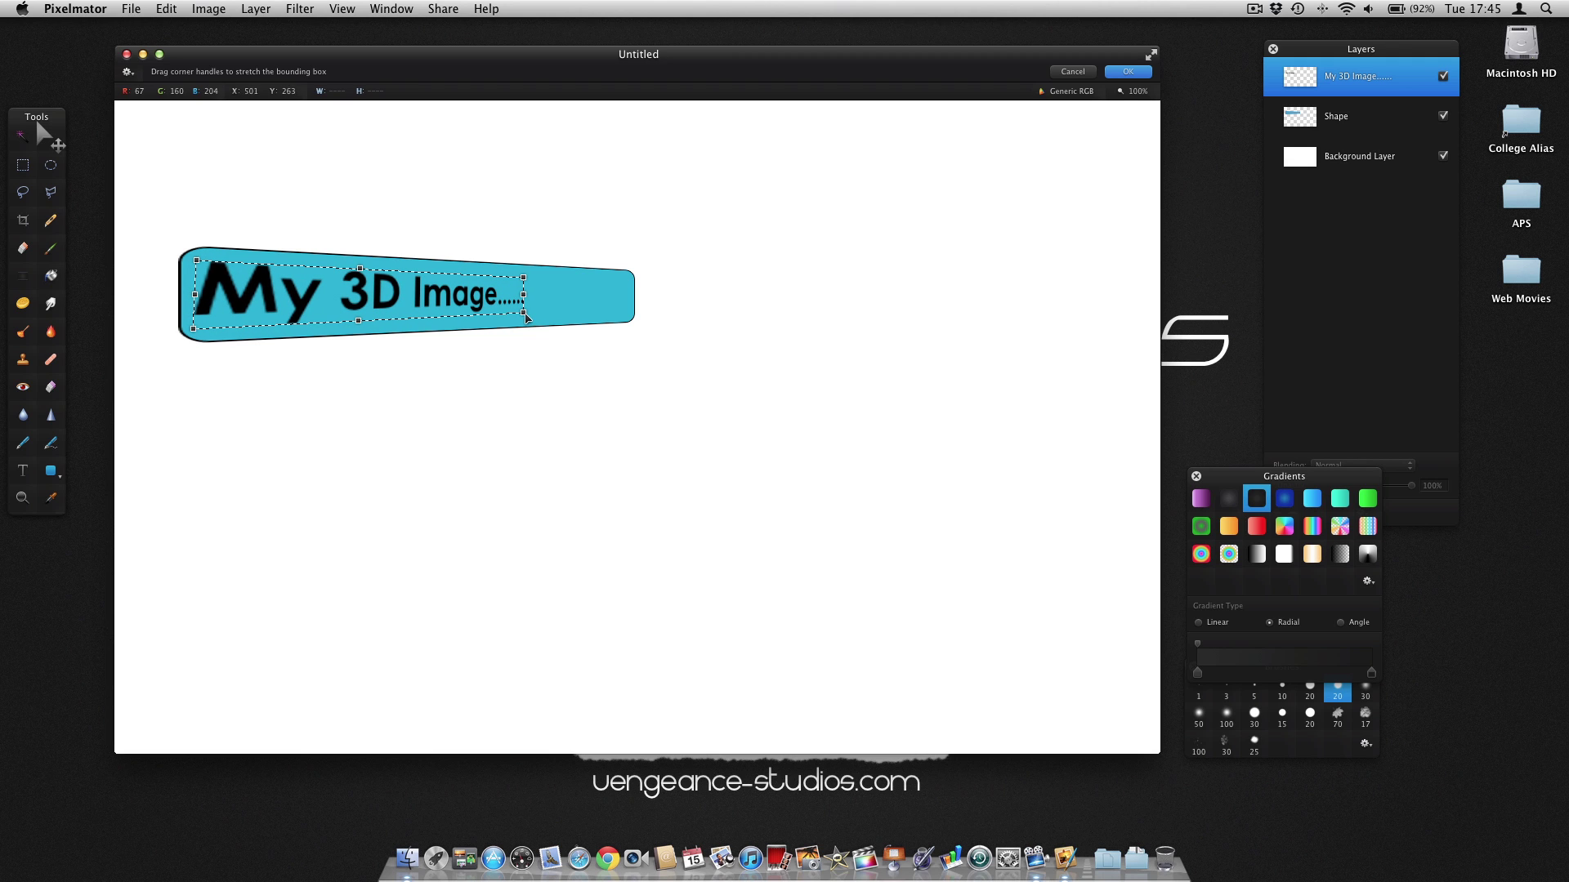
{"action": "left_click_drag", "start_coordinate": [524, 314], "coordinate": [621, 320]}
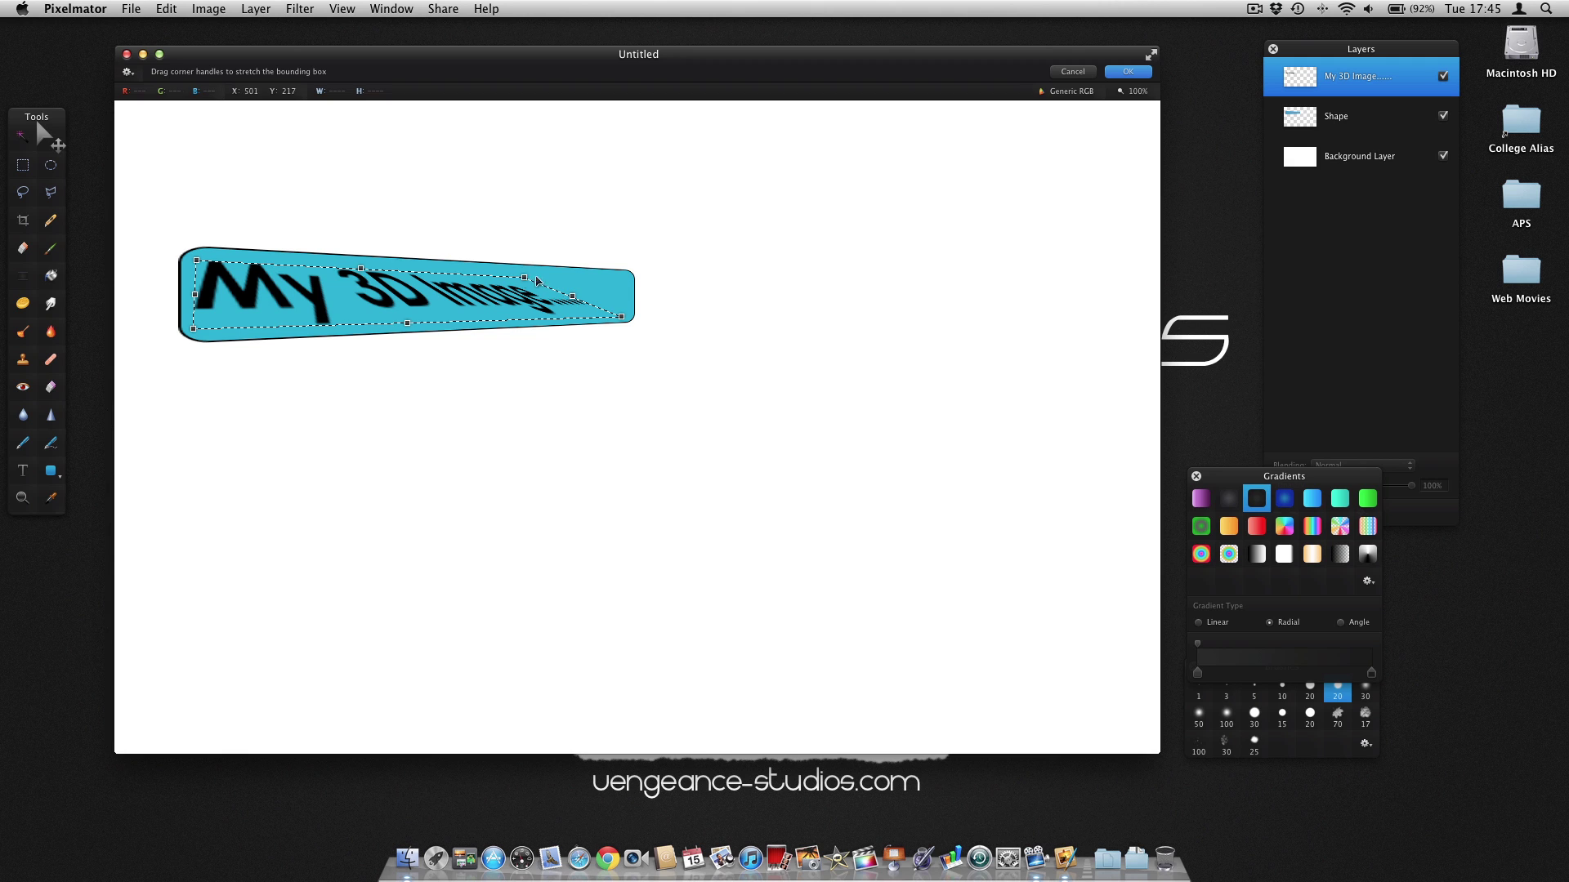
{"action": "left_click_drag", "start_coordinate": [523, 278], "coordinate": [625, 283]}
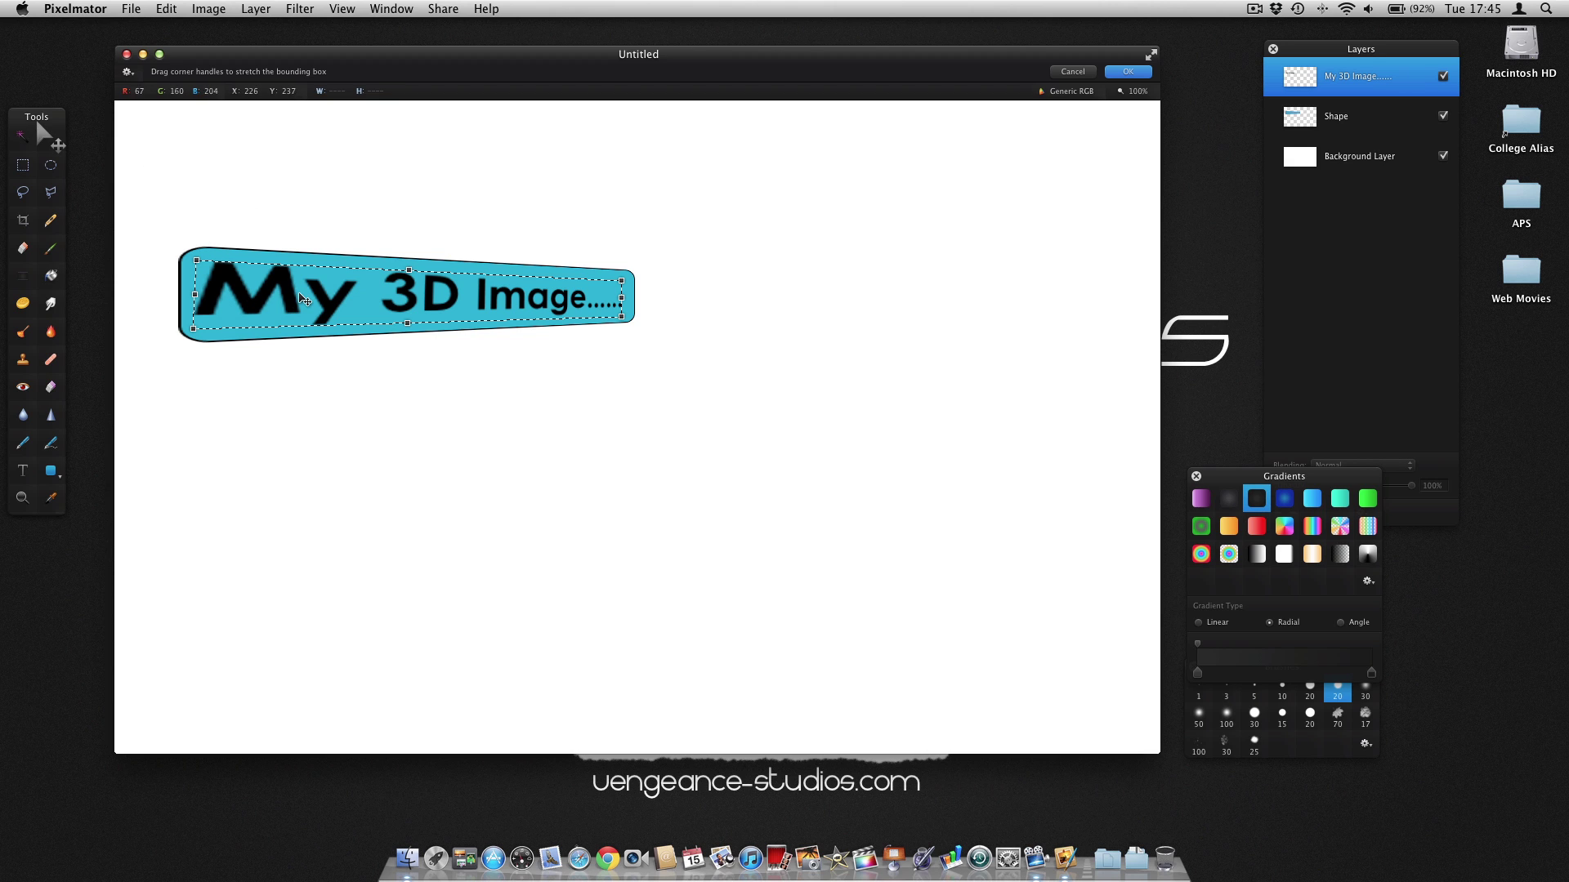
{"action": "left_click_drag", "start_coordinate": [302, 299], "coordinate": [301, 301]}
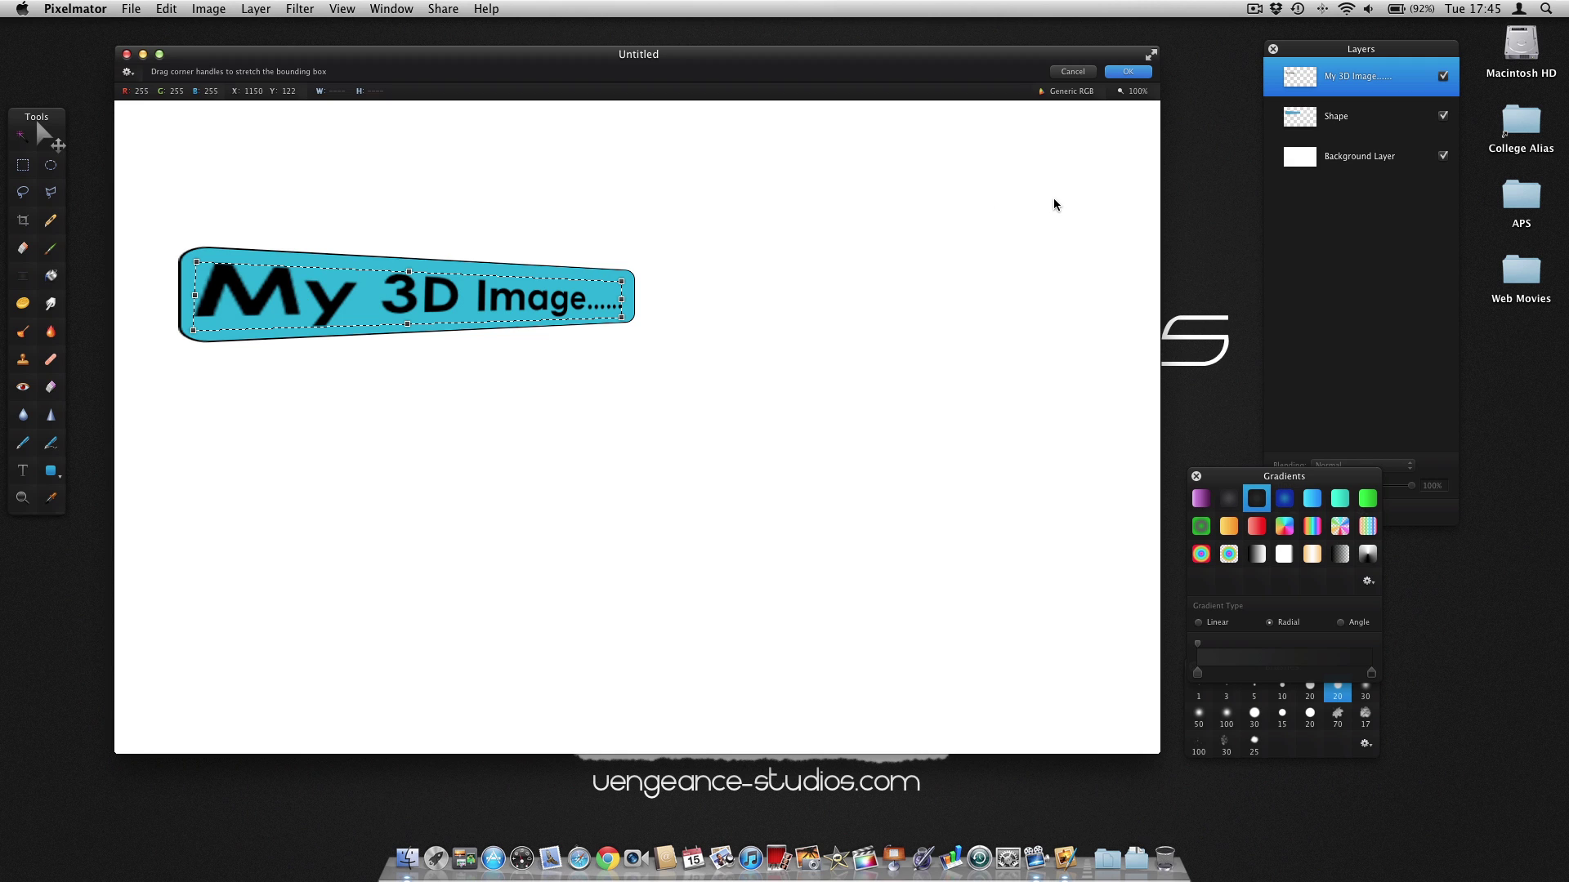
{"action": "key", "text": "Return"}
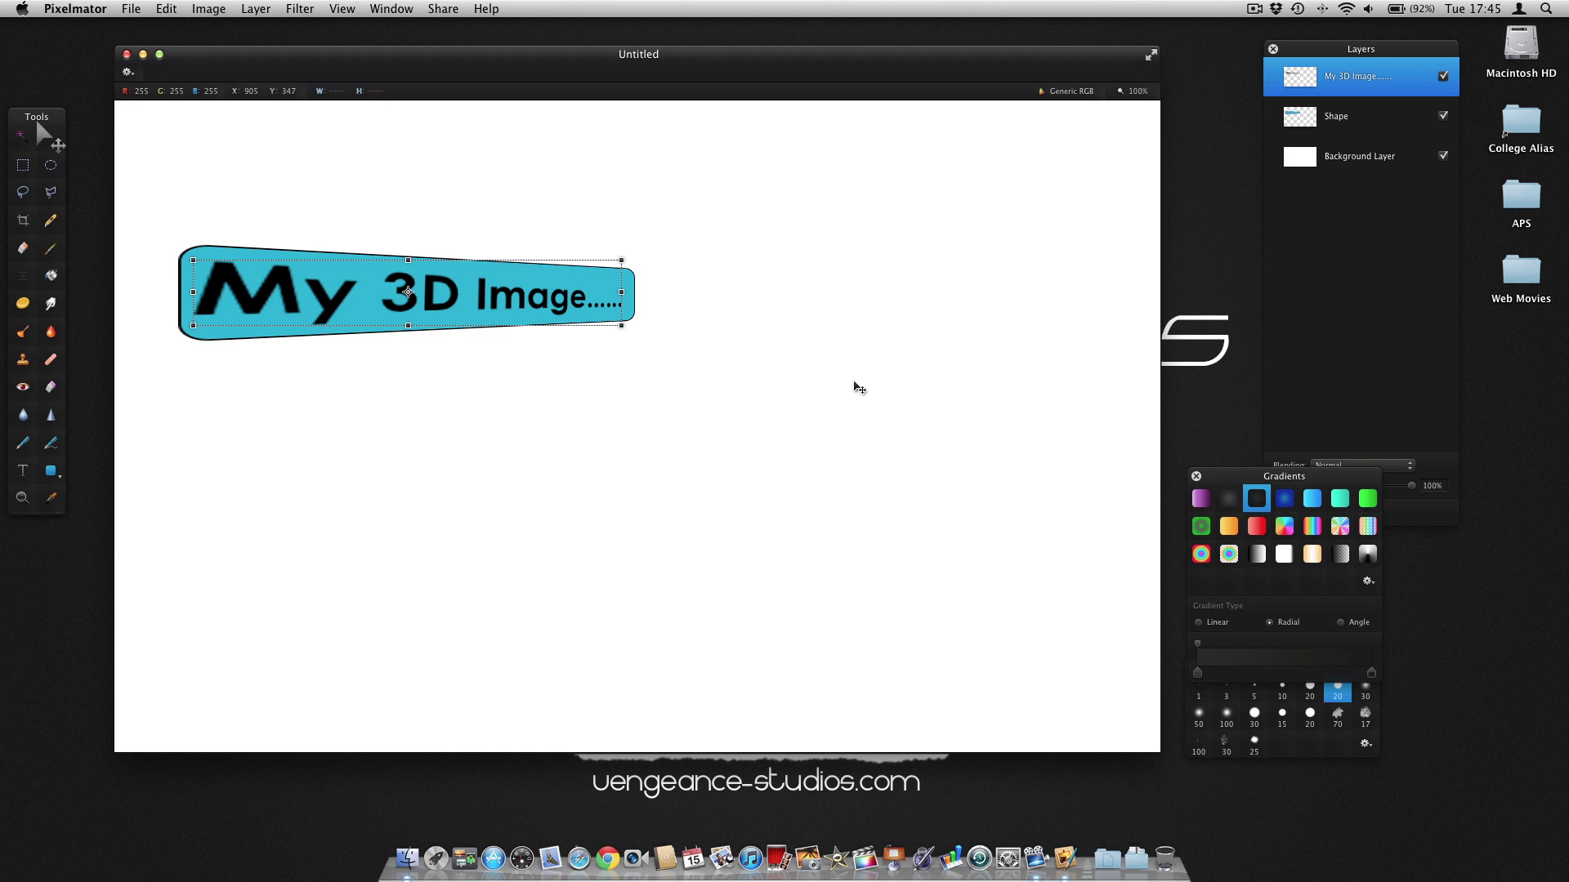
- Undo with Cmd+Z to delete the tapered board and text layers, leaving the white Background Layer
{"action": "key", "text": "super+z"}
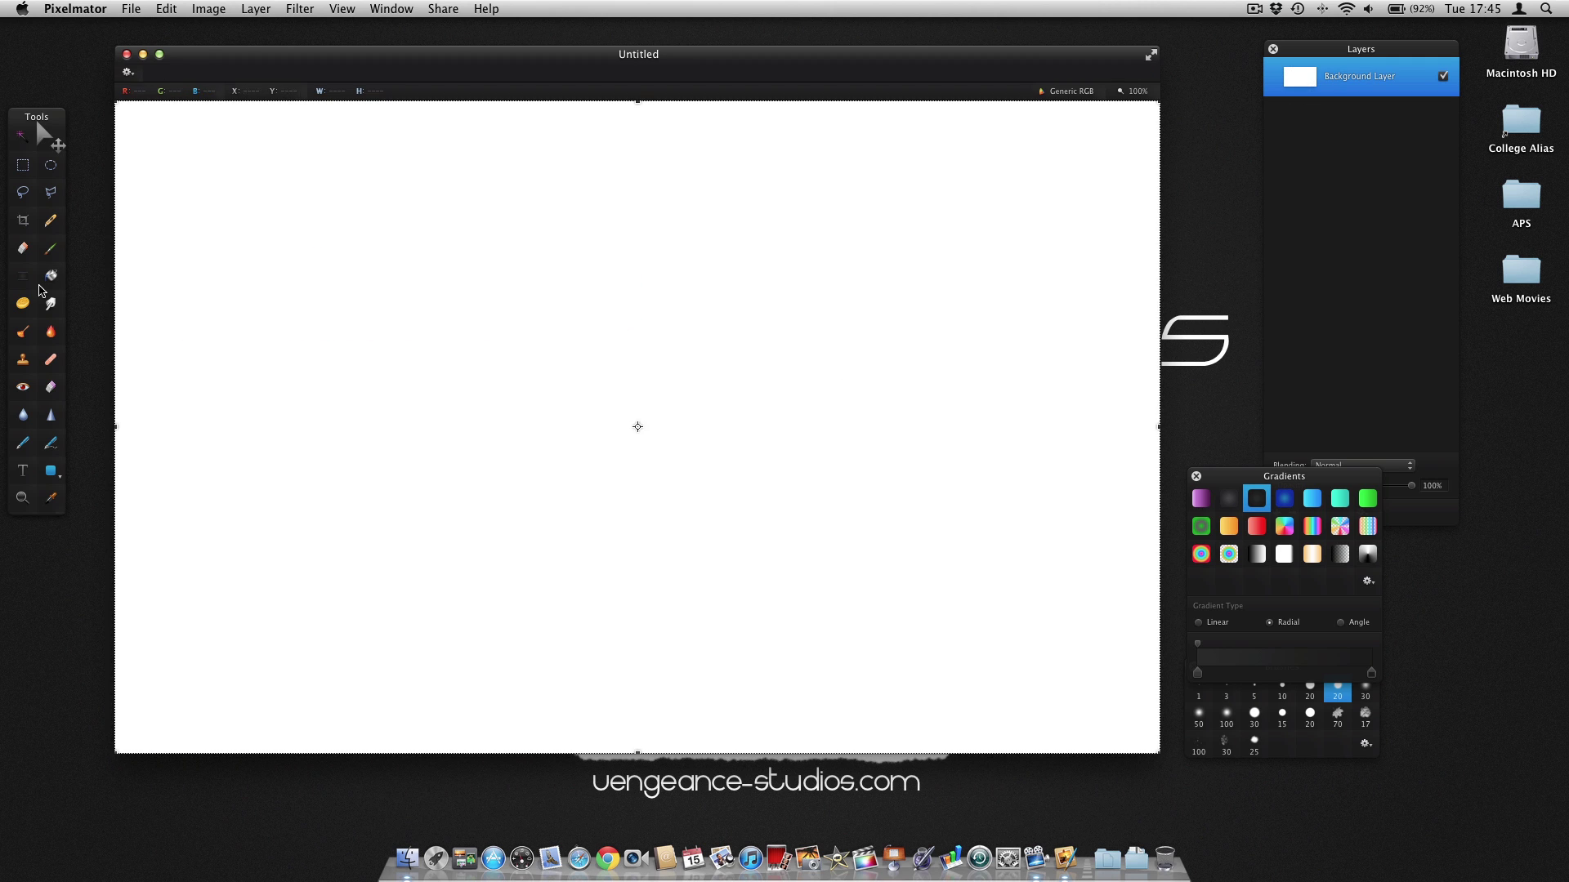